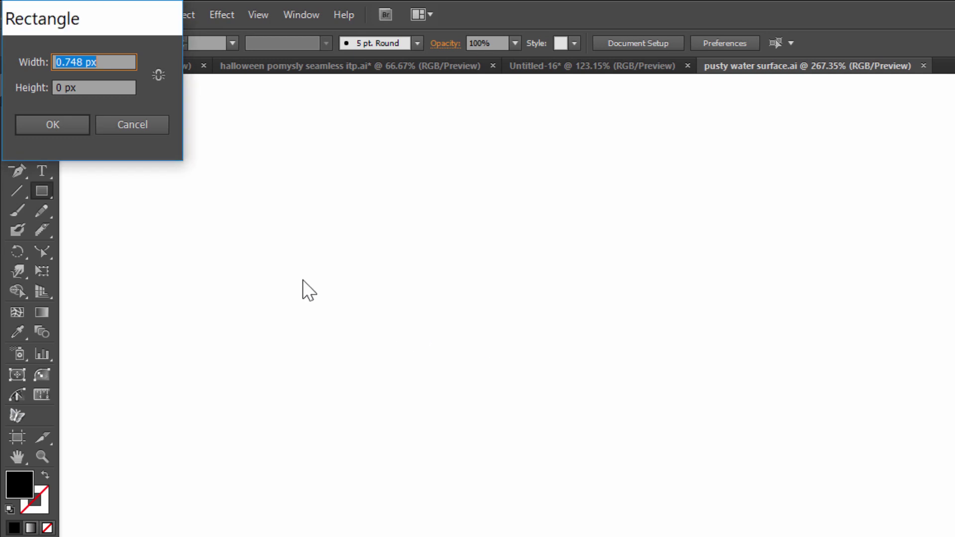
Step: Create a black-filled square 100 px wide and 100 px high with the Rectangle tool
drag(112, 29, 324, 170)
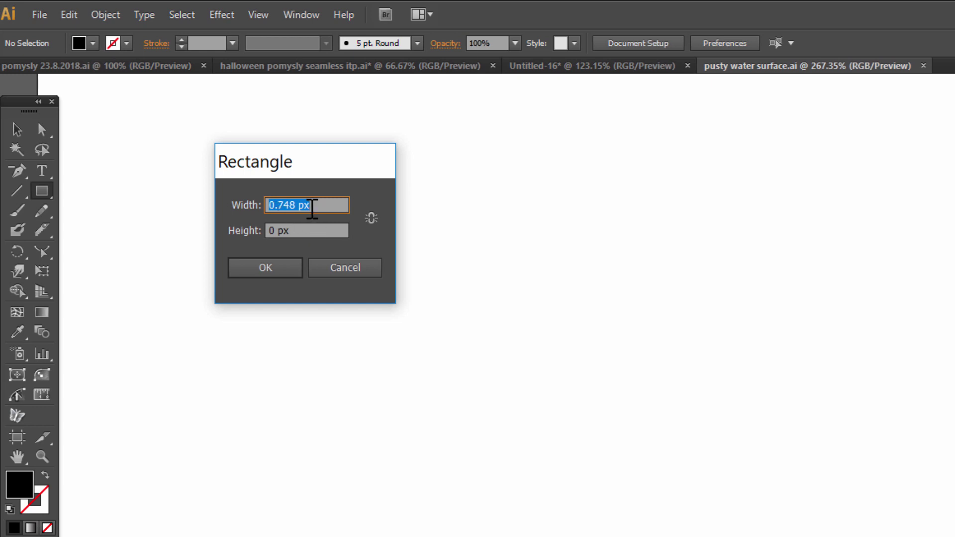
text(100)
key(Tab)
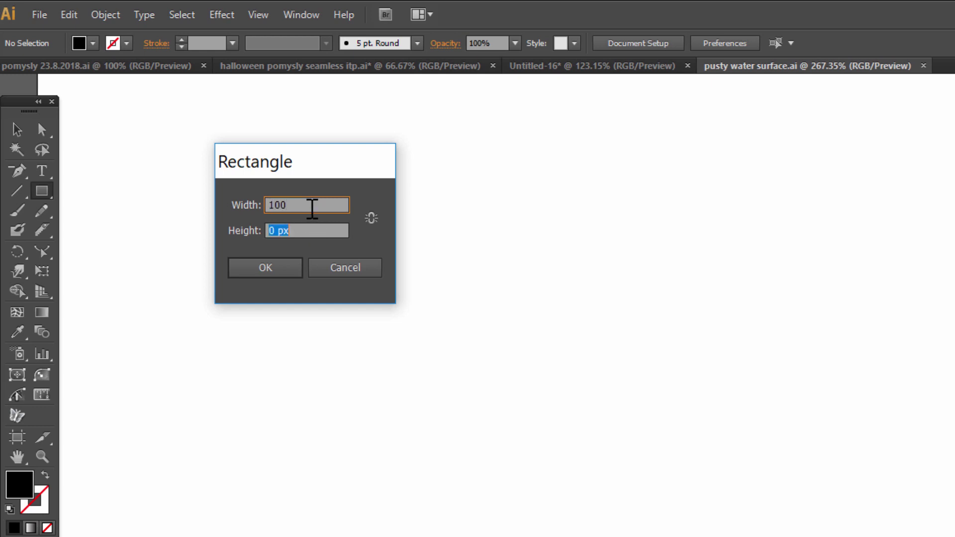
text(100)
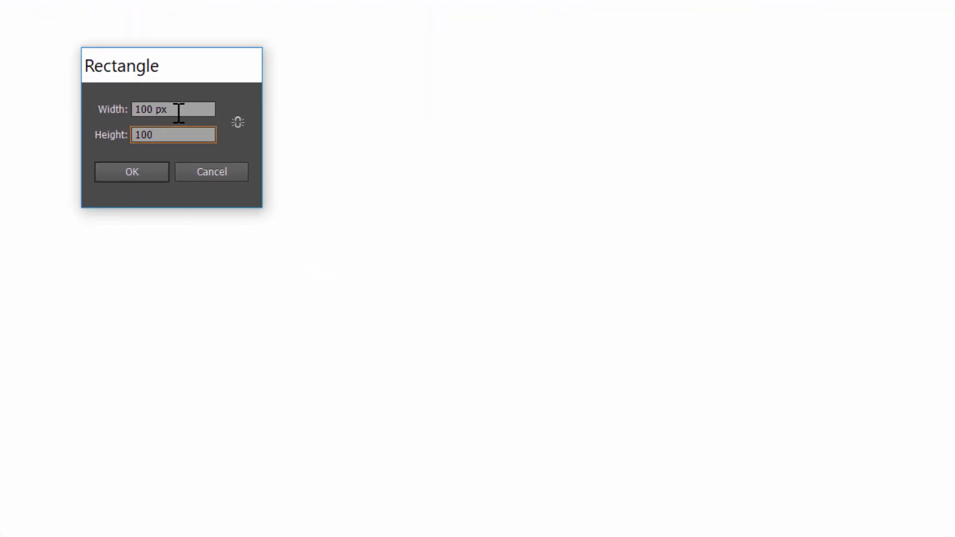
key(Return)
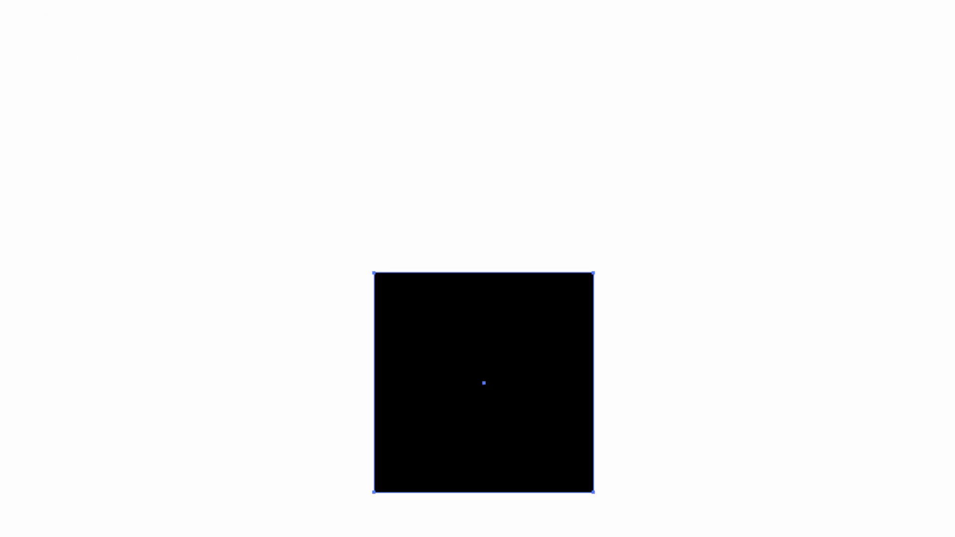
Step: Reposition the square and swap its fill and stroke so it has a black outline without a fill
drag(407, 344, 156, 121)
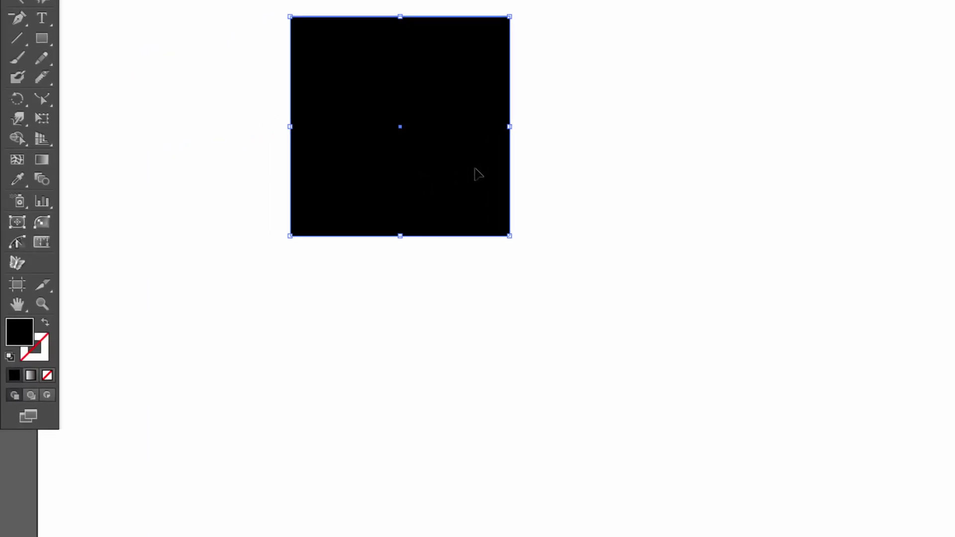
click(47, 327)
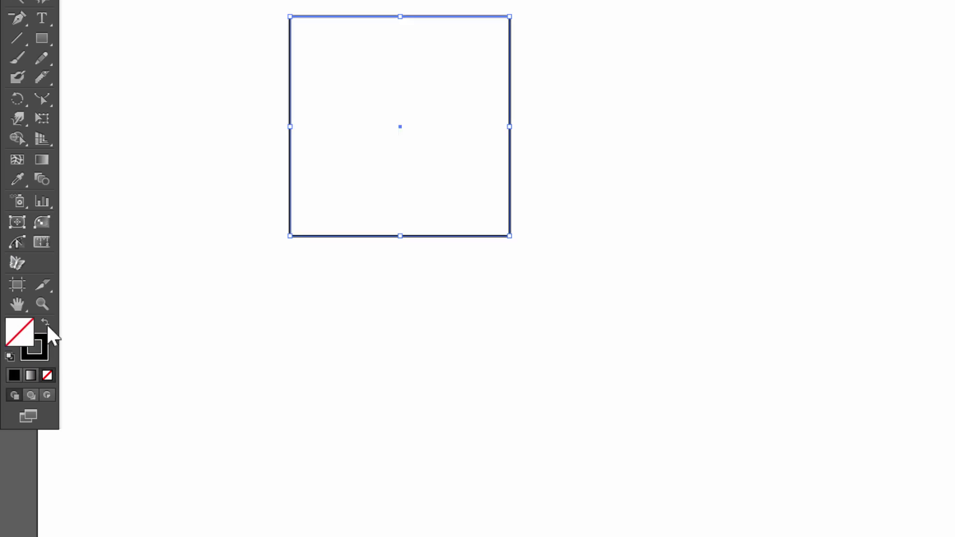
click(84, 319)
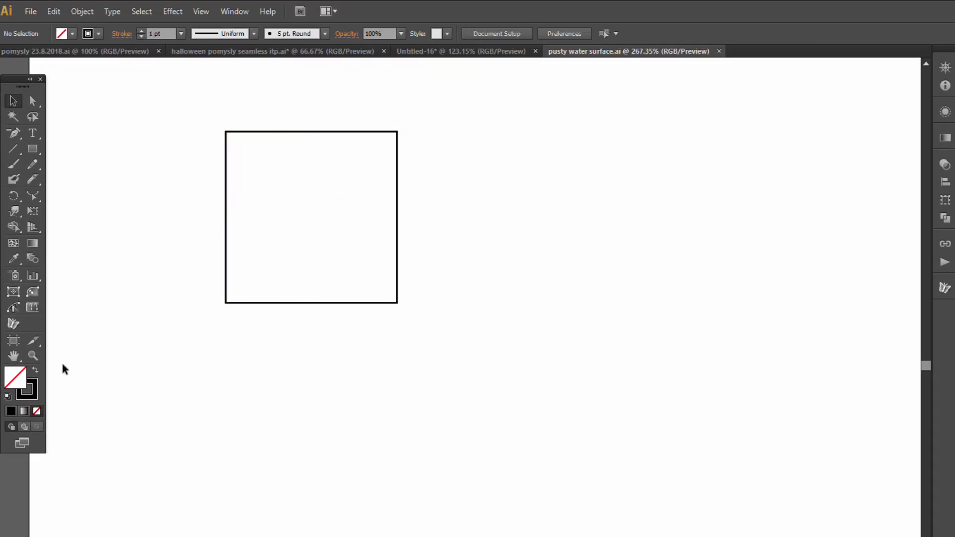
Step: Configure the Pencil tool with a fidelity of 4 pixels and a smoothness of 20%
click(33, 356)
drag(199, 113, 418, 331)
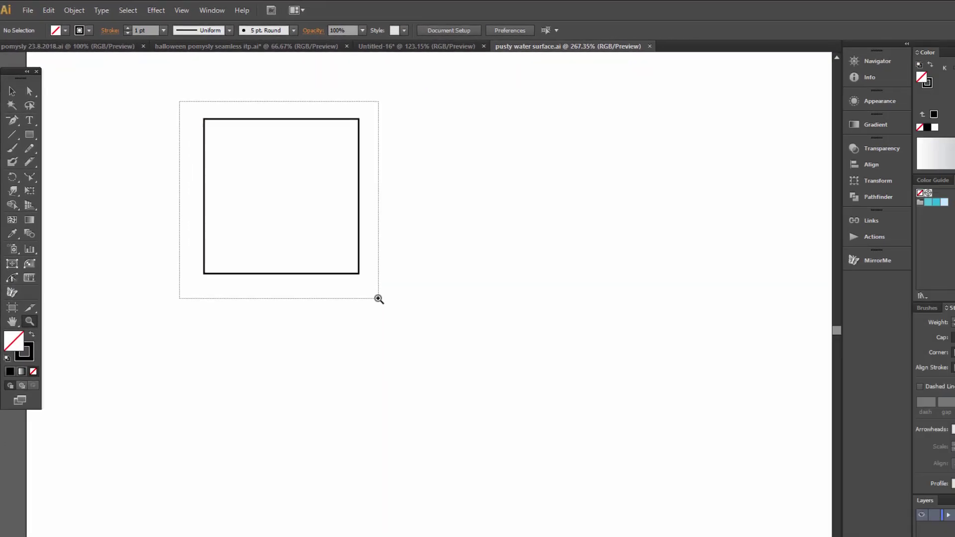
drag(378, 299, 379, 300)
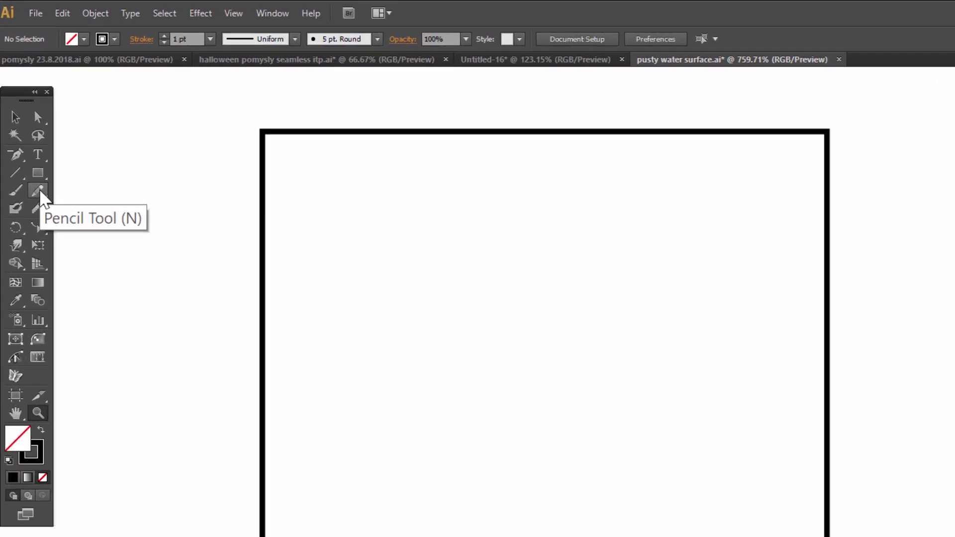
double_click(25, 128)
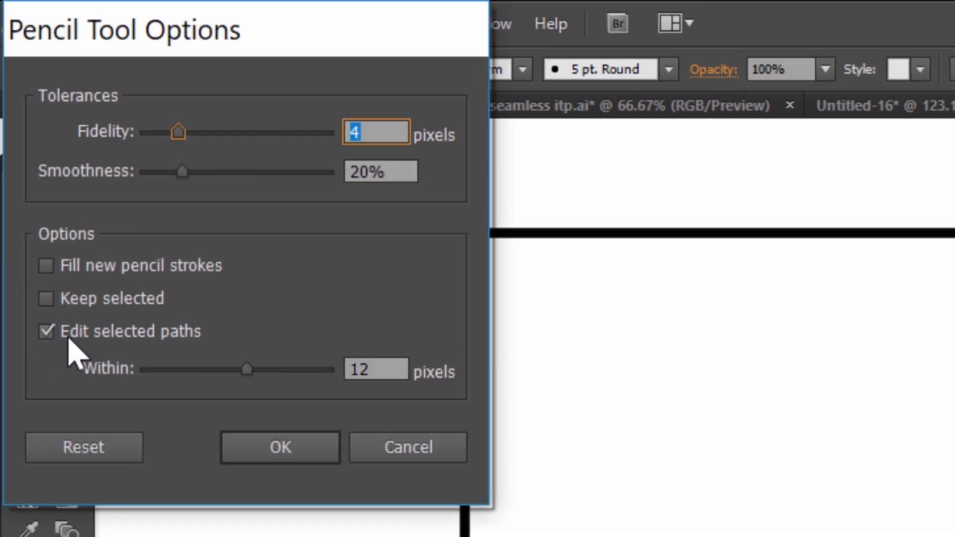
drag(316, 72, 320, 72)
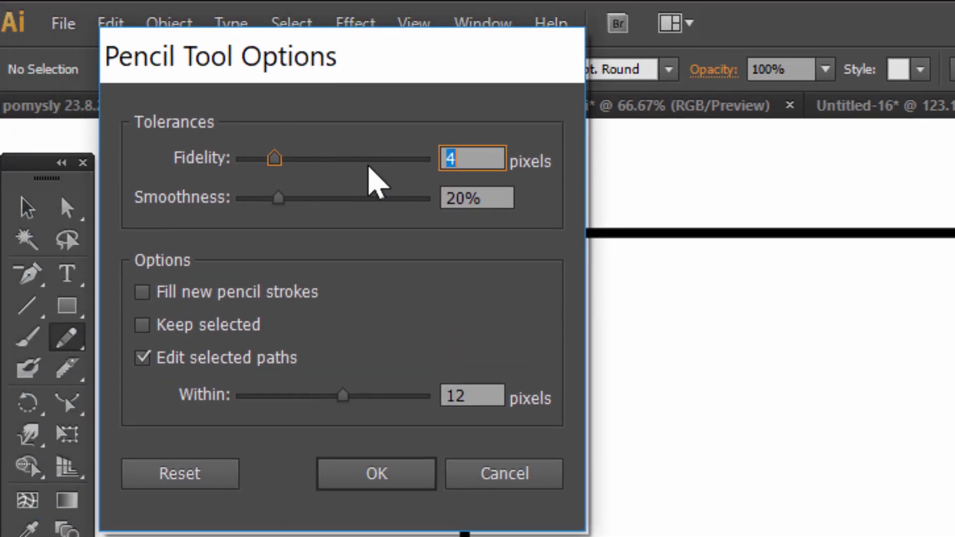
click(486, 156)
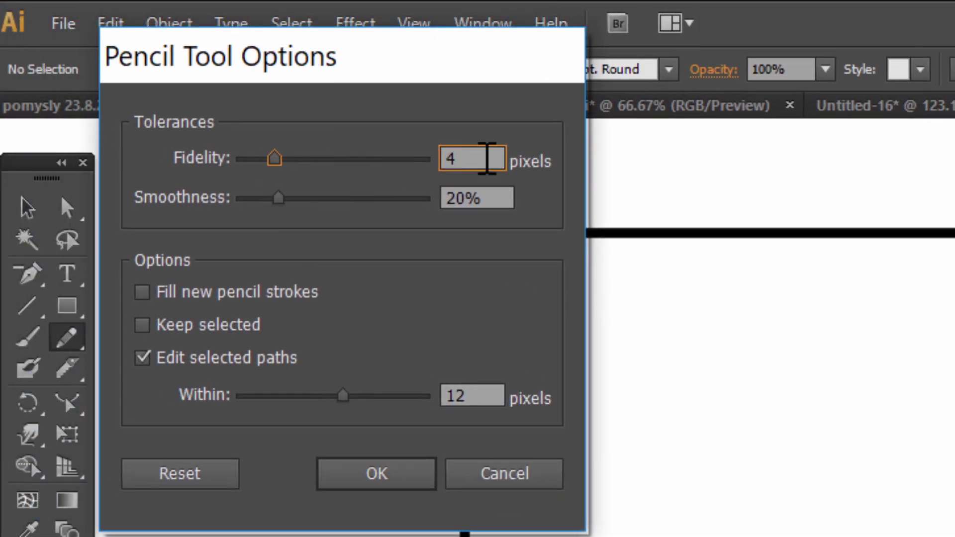
drag(486, 158, 441, 155)
click(501, 199)
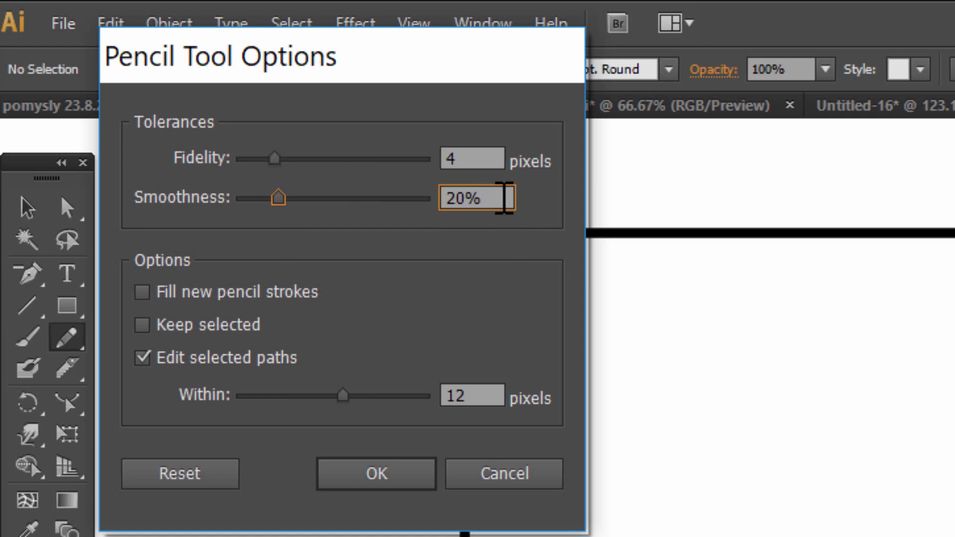
drag(500, 198, 228, 163)
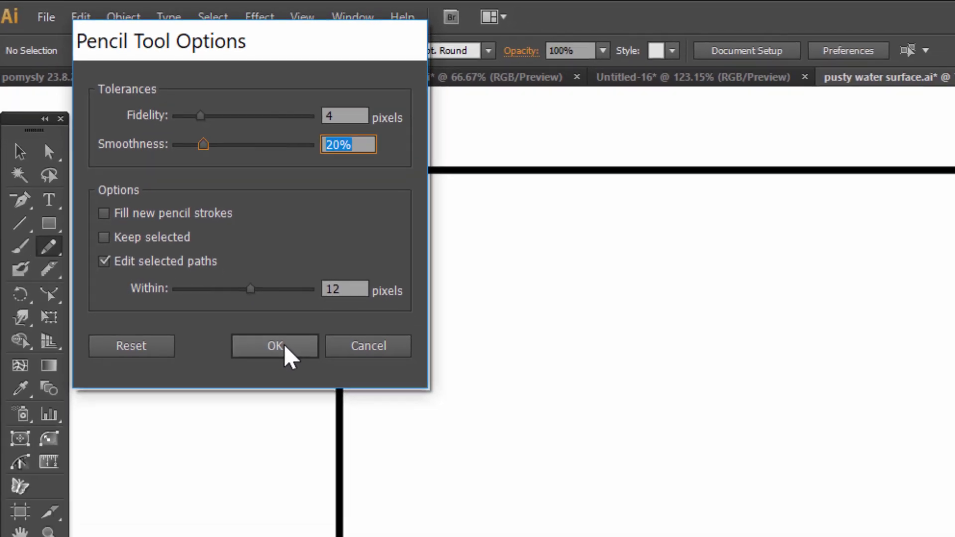
click(389, 454)
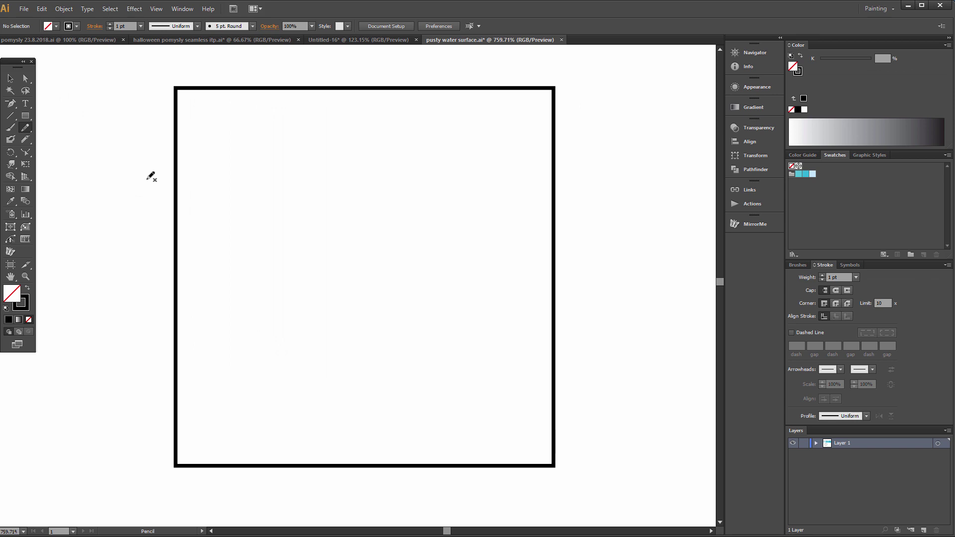
Step: Select the outlined square and make a new pattern from it
click(11, 79)
drag(258, 144, 593, 247)
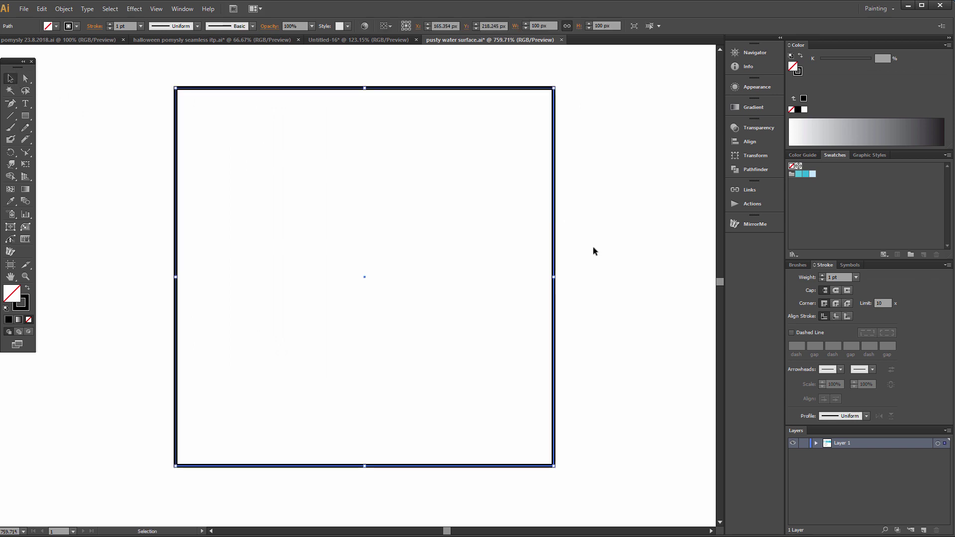
click(64, 8)
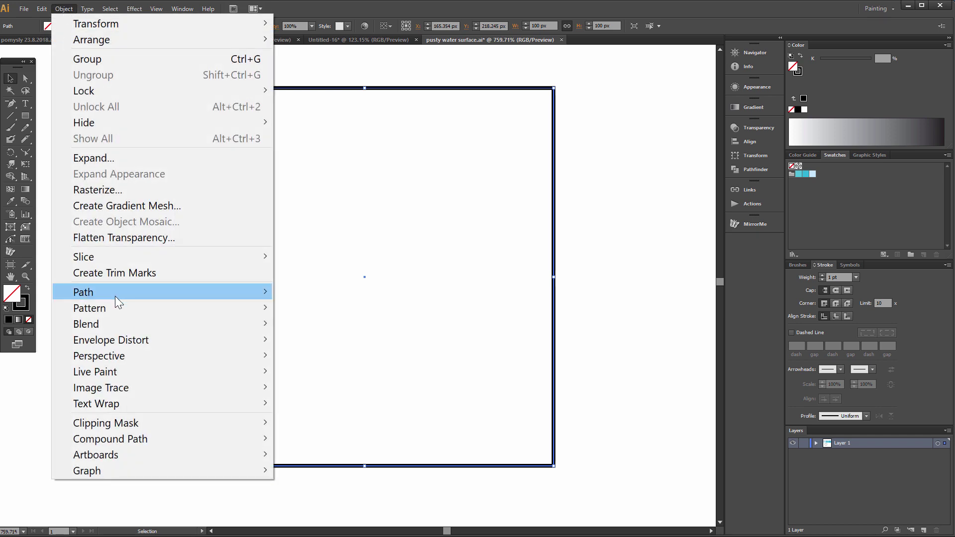
mouse_move(113, 304)
click(308, 309)
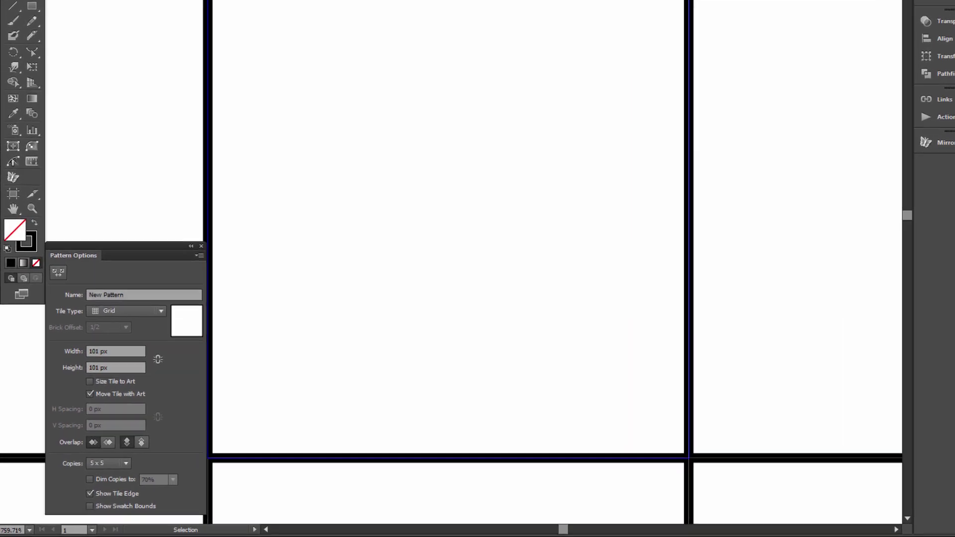
Step: Set the pattern tile's width and height to 100 px each
click(118, 352)
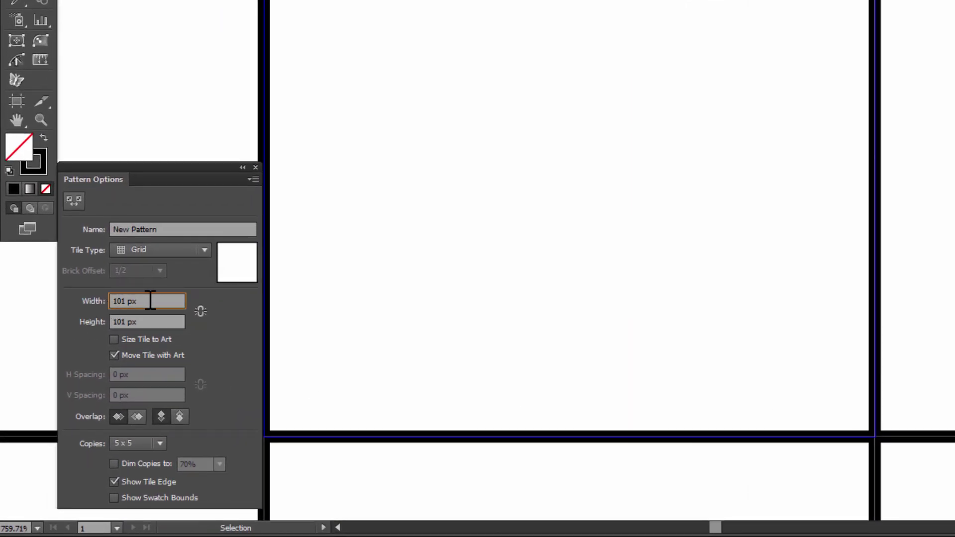
click(89, 295)
text(100)
key(Tab)
text(100)
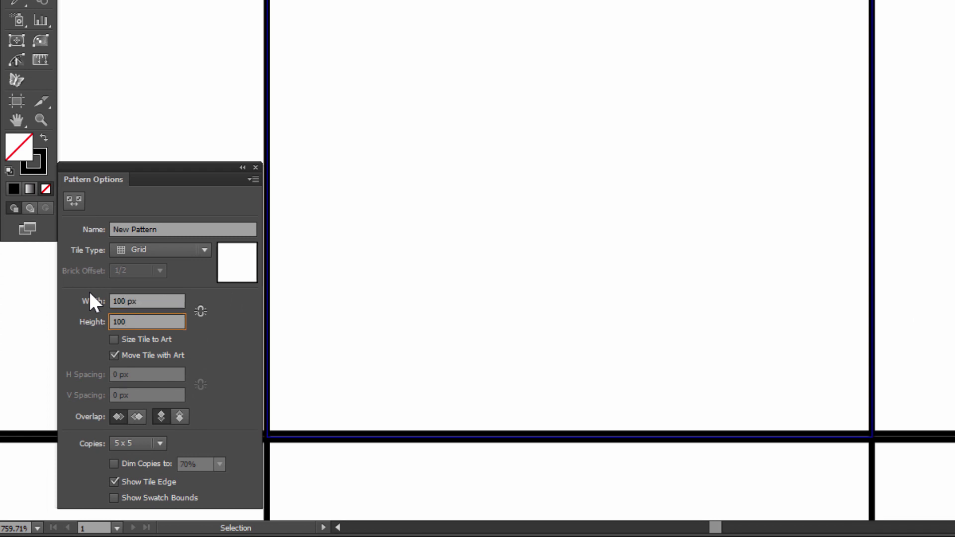
key(Tab)
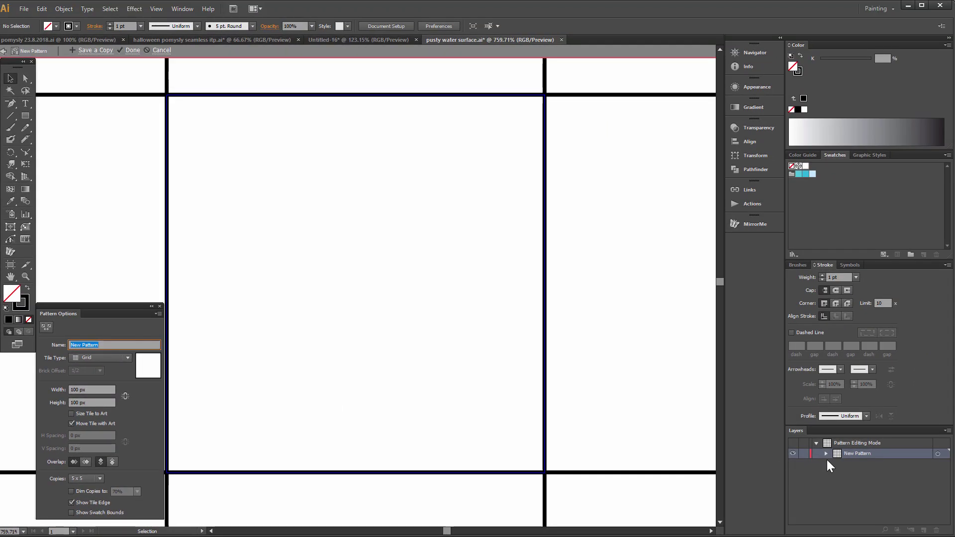
Step: Select the square's path inside the new pattern's layer and delete it, leaving the tile empty
click(826, 454)
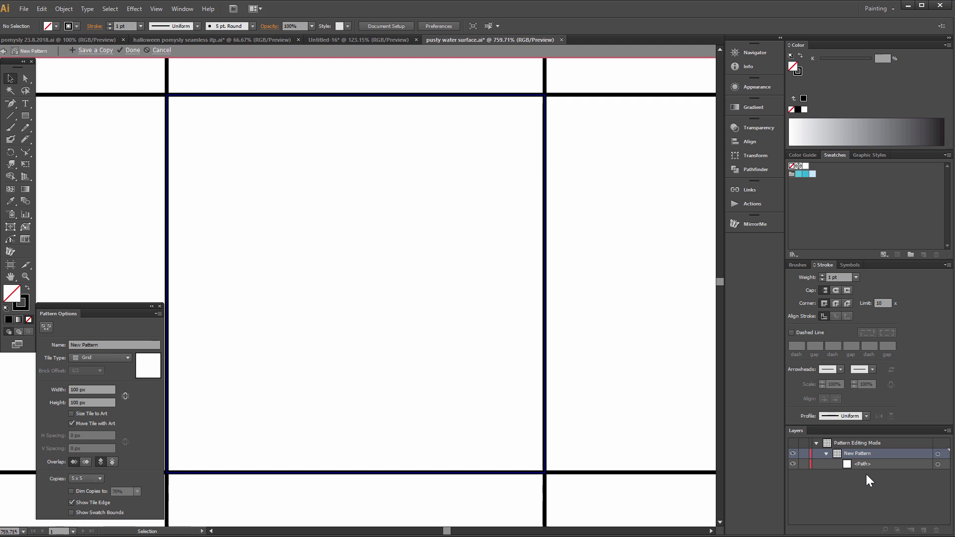
click(938, 465)
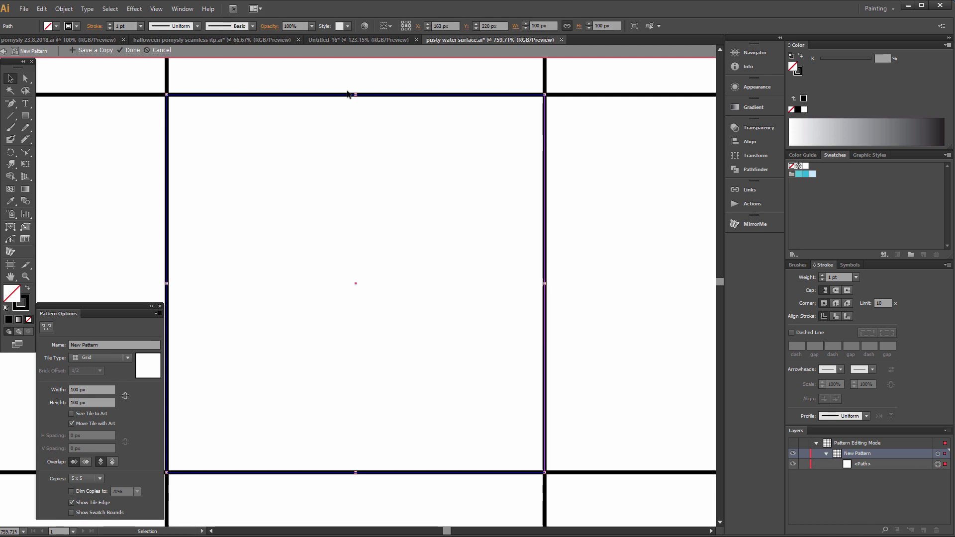
click(274, 403)
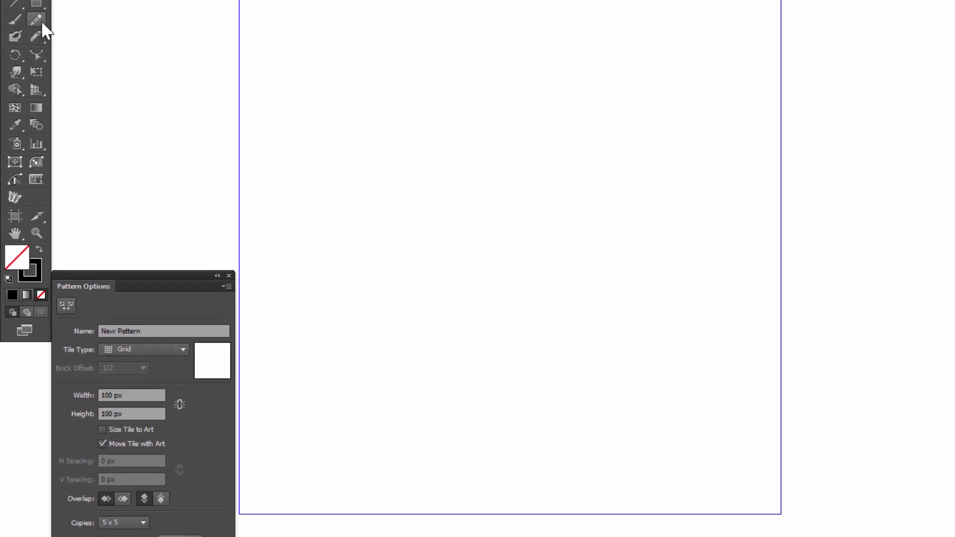
Step: Draw four closed wavy shapes in the tile with the Pencil tool: one central, with closely fitting neighbours above, right and left of it
click(39, 21)
mouse_move(427, 218)
mouse_down()
mouse_move(420, 128)
mouse_move(512, 122)
mouse_move(559, 174)
mouse_move(632, 209)
mouse_move(609, 248)
mouse_move(610, 293)
mouse_move(461, 329)
mouse_move(404, 297)
mouse_move(438, 232)
mouse_up()
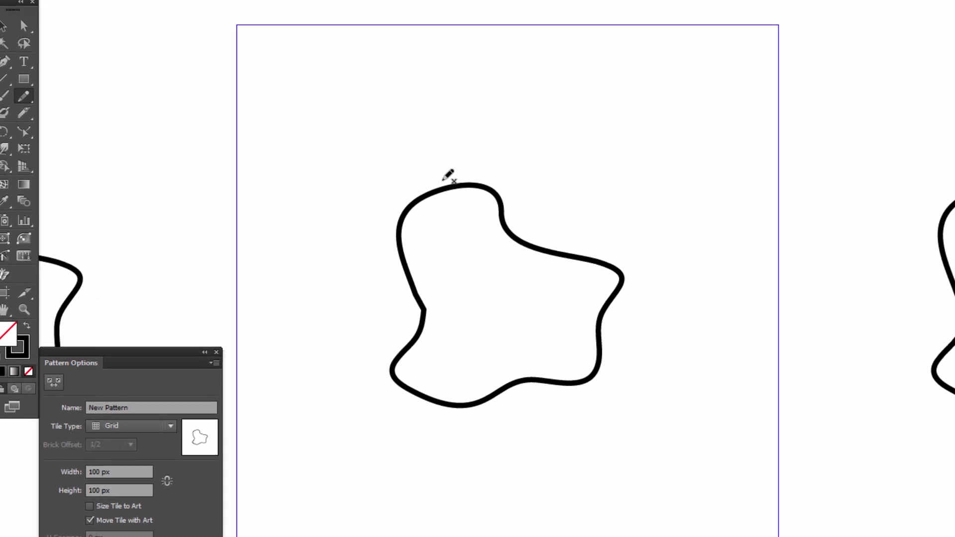
mouse_move(436, 179)
mouse_down()
mouse_move(477, 176)
mouse_move(510, 193)
mouse_move(520, 253)
mouse_move(580, 267)
mouse_move(567, 160)
mouse_move(479, 86)
mouse_move(396, 100)
mouse_move(415, 152)
mouse_move(407, 202)
mouse_move(447, 204)
mouse_up()
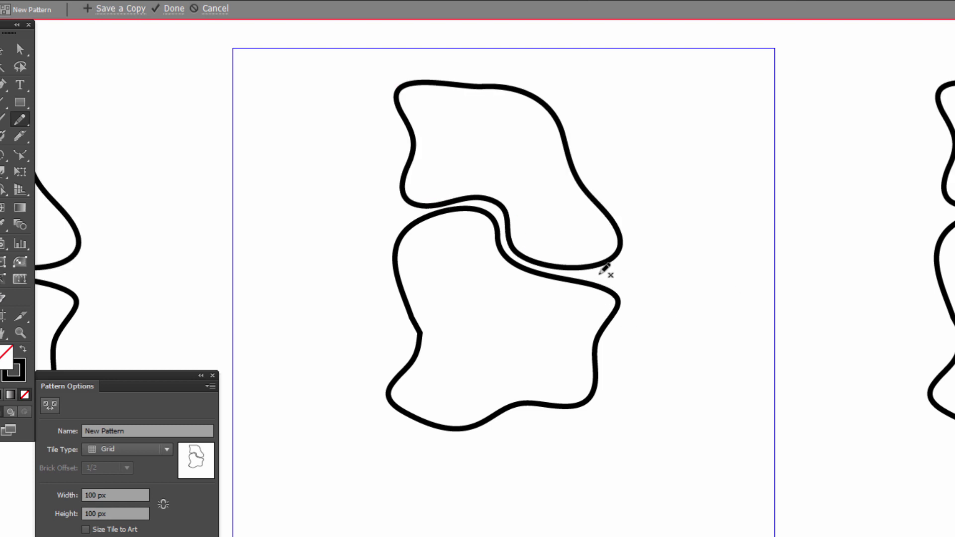
mouse_move(599, 273)
mouse_down()
mouse_move(622, 275)
mouse_move(644, 248)
mouse_move(589, 154)
mouse_move(597, 100)
mouse_move(644, 99)
mouse_move(669, 156)
mouse_move(719, 198)
mouse_move(726, 320)
mouse_move(691, 328)
mouse_move(661, 300)
mouse_move(603, 275)
mouse_up()
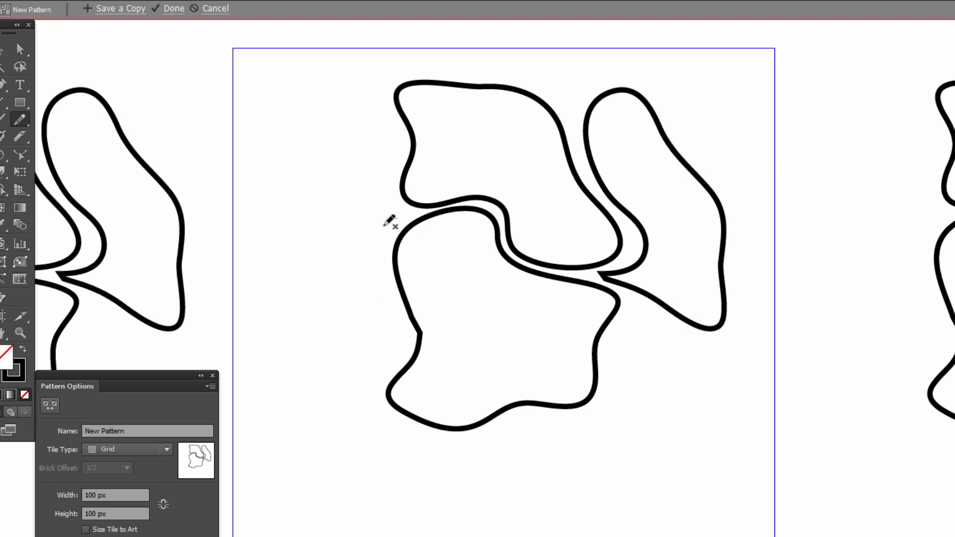
mouse_move(396, 219)
mouse_down()
mouse_move(372, 268)
mouse_move(397, 330)
mouse_move(379, 377)
mouse_move(339, 404)
mouse_move(256, 365)
mouse_move(266, 313)
mouse_move(306, 249)
mouse_move(348, 210)
mouse_move(400, 223)
mouse_up()
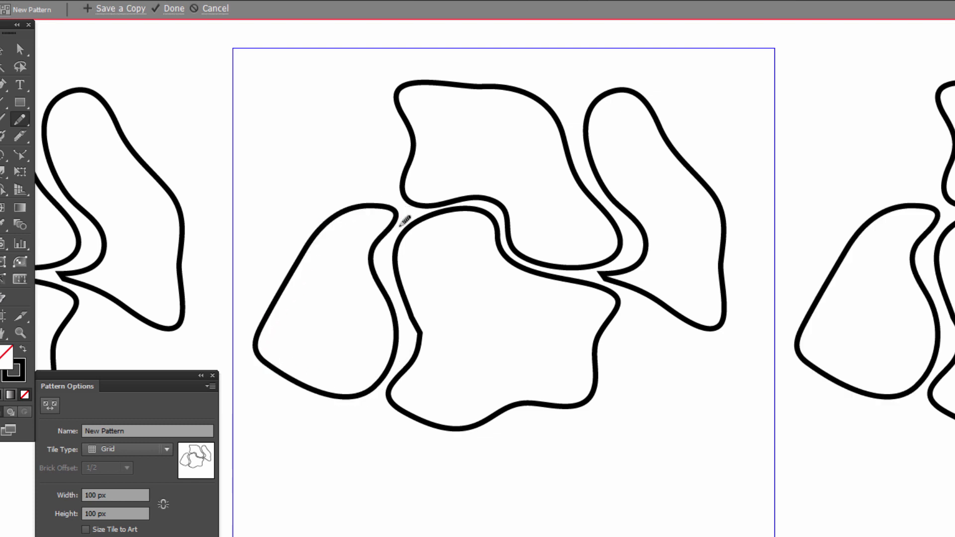
Step: Try the Brick by Row tile type for the pattern, and set it to Hex by Row instead
scroll(279, 224, up, 3)
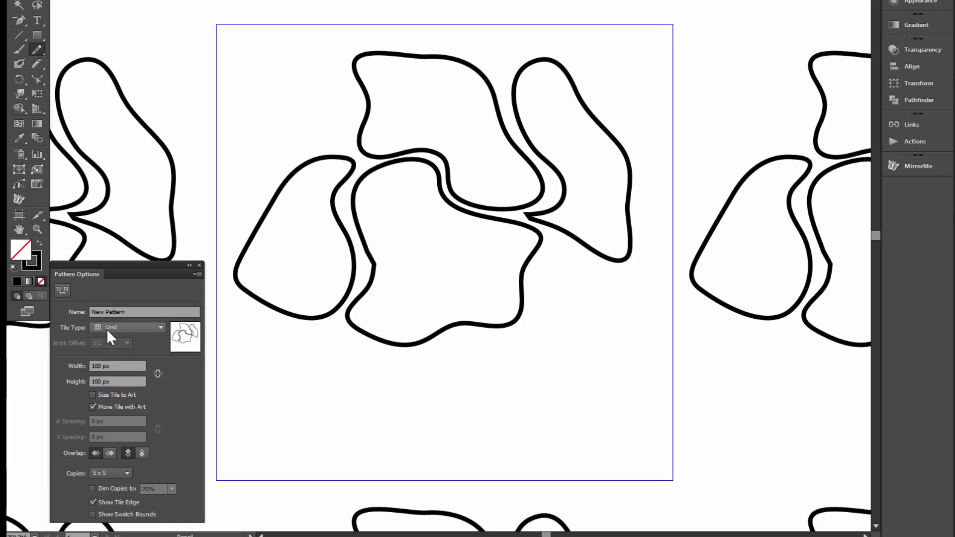
click(122, 329)
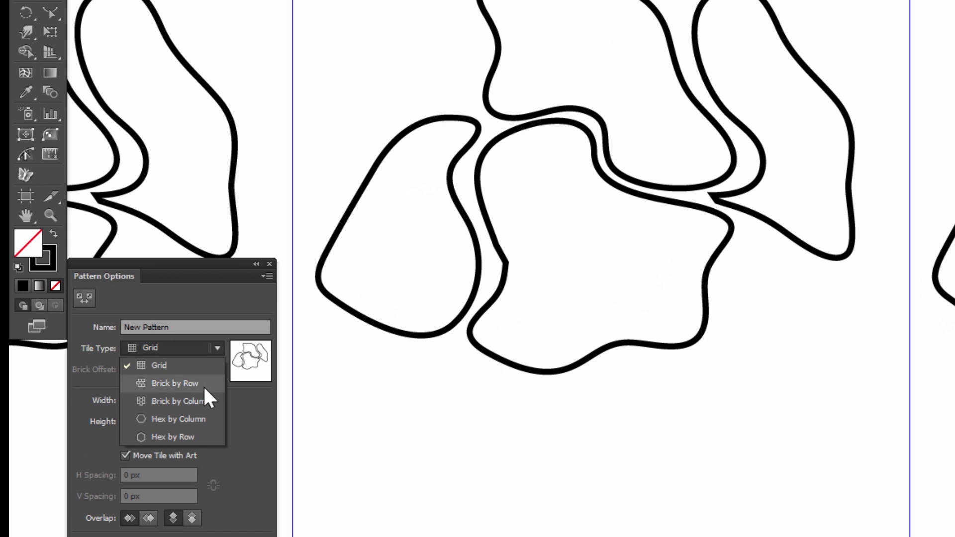
click(187, 382)
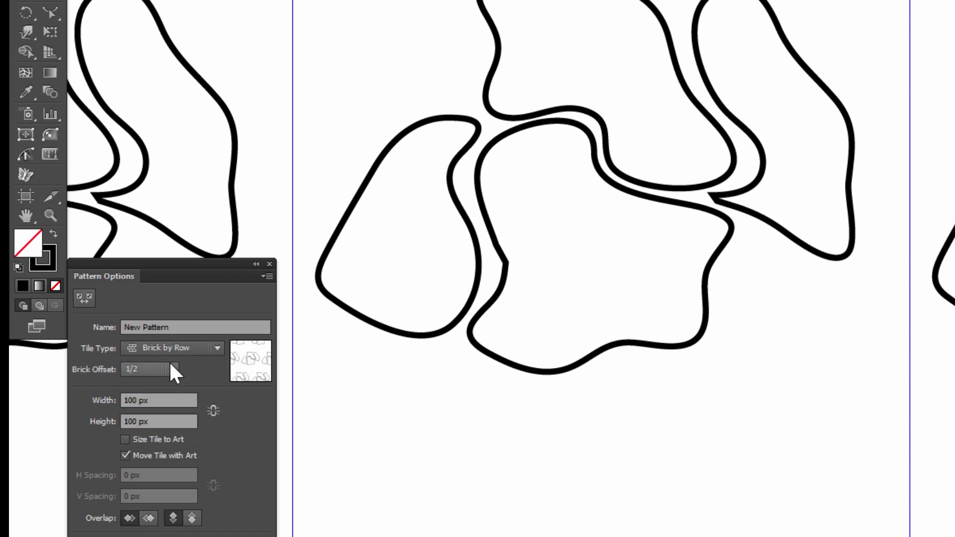
click(186, 347)
click(196, 435)
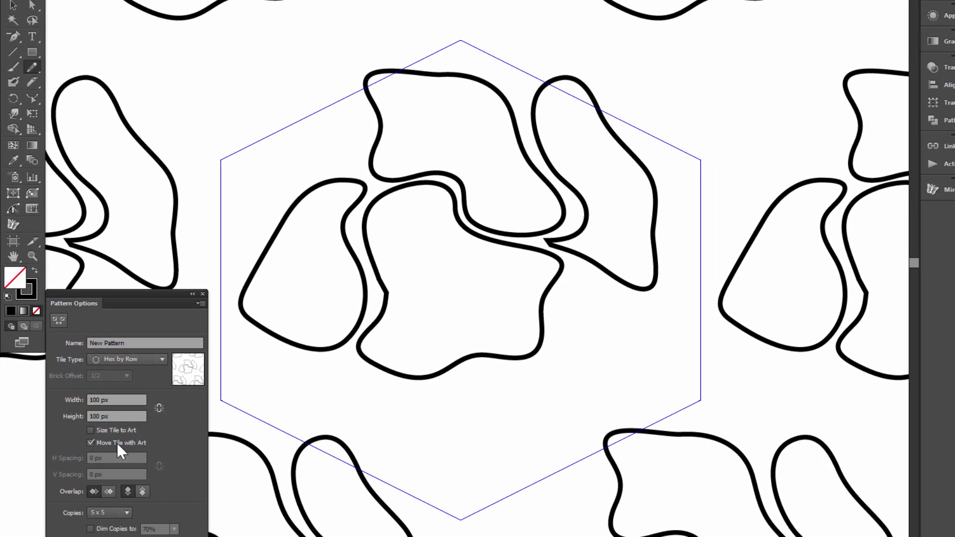
click(102, 415)
Step: Draw two more closed wavy pencil shapes: one above the left neighbour and a long flat one along the hexagon's upper tip
scroll(301, 111, down, 1)
mouse_move(328, 158)
mouse_down()
mouse_move(356, 162)
mouse_move(368, 128)
mouse_move(364, 79)
mouse_move(344, 61)
mouse_move(337, 30)
mouse_move(302, 26)
mouse_move(218, 101)
mouse_move(208, 208)
mouse_move(223, 255)
mouse_move(291, 175)
mouse_move(327, 158)
mouse_up()
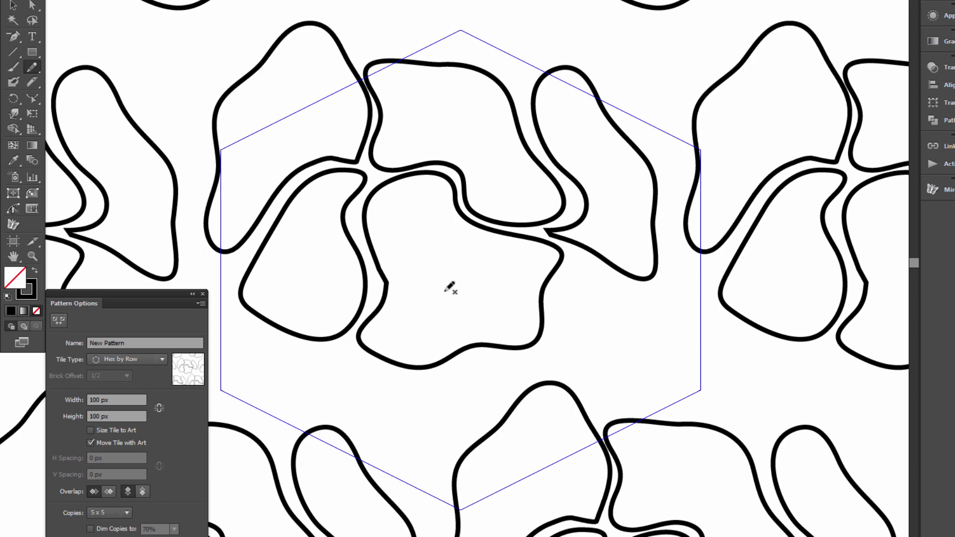
scroll(370, 327, down, 2)
scroll(491, 124, up, 4)
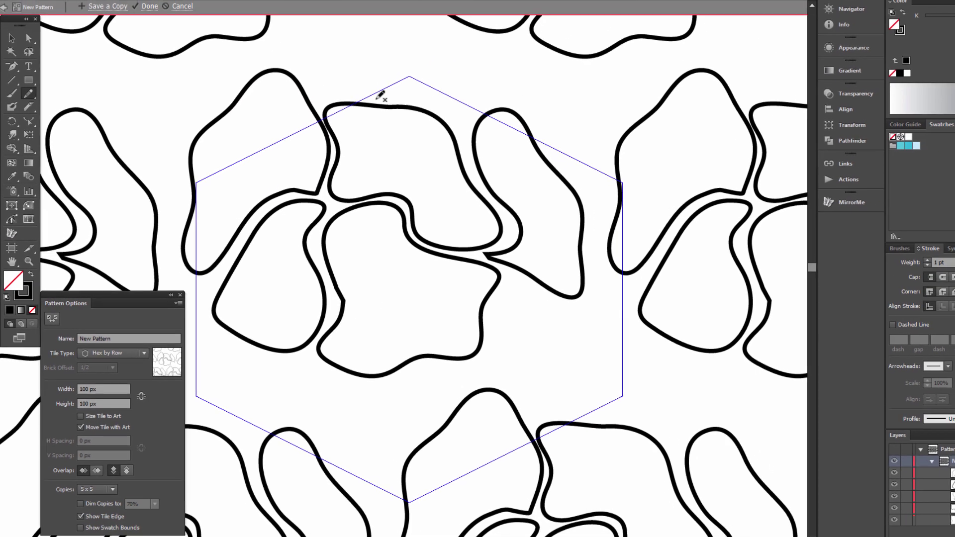
drag(405, 84, 374, 77)
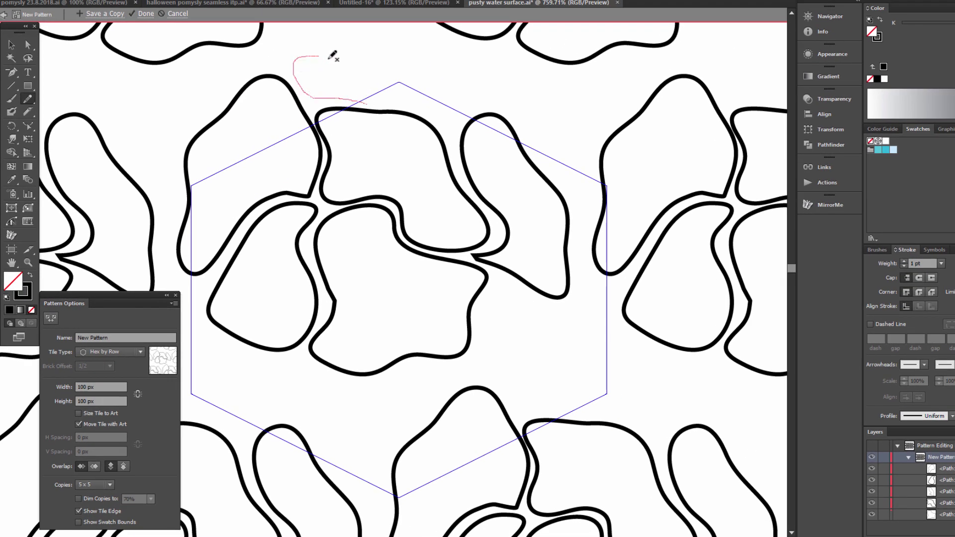
mouse_move(328, 57)
mouse_down()
mouse_move(448, 73)
mouse_move(471, 101)
mouse_up()
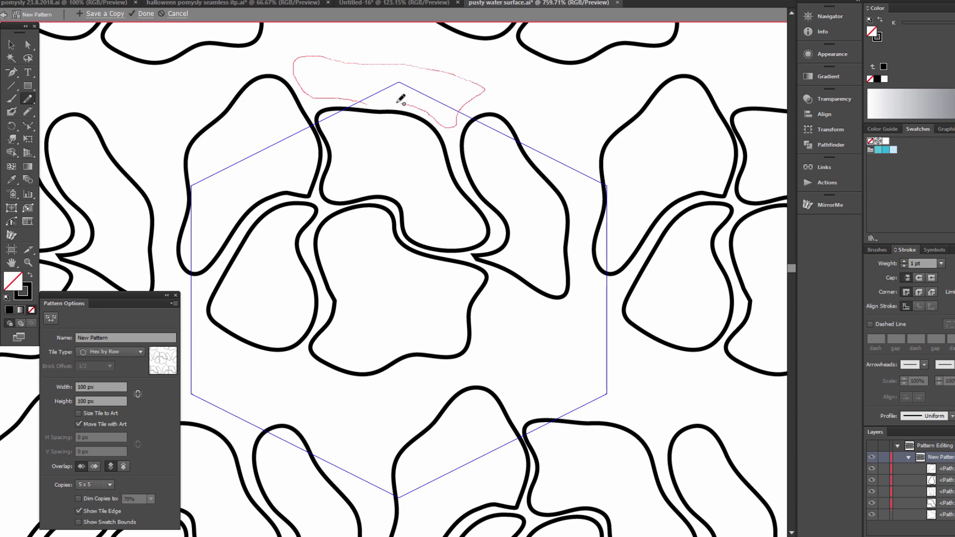
drag(401, 102, 368, 101)
Step: Draw a small closed shape below the left neighbour and a tapering triangular one in the gap beneath the central shape
scroll(536, 327, down, 5)
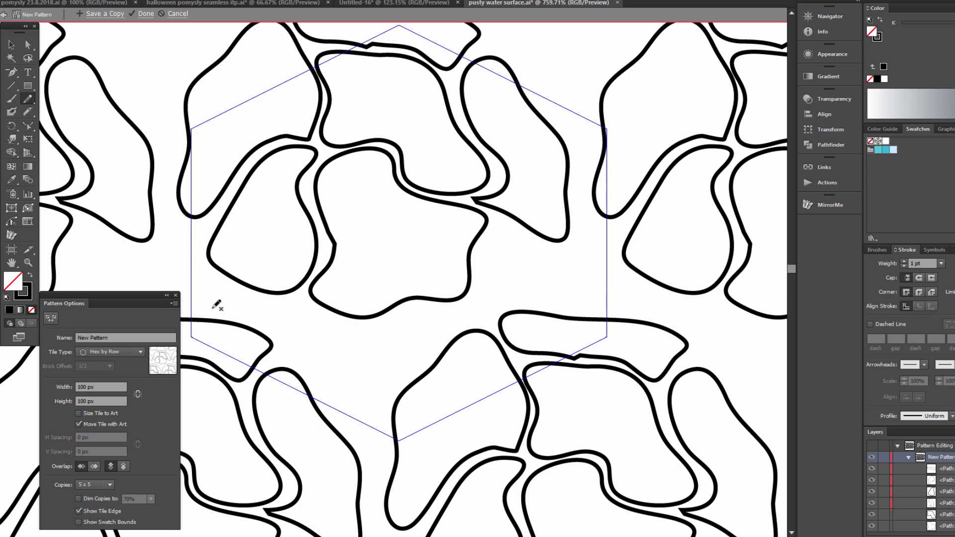
scroll(213, 304, left, 10)
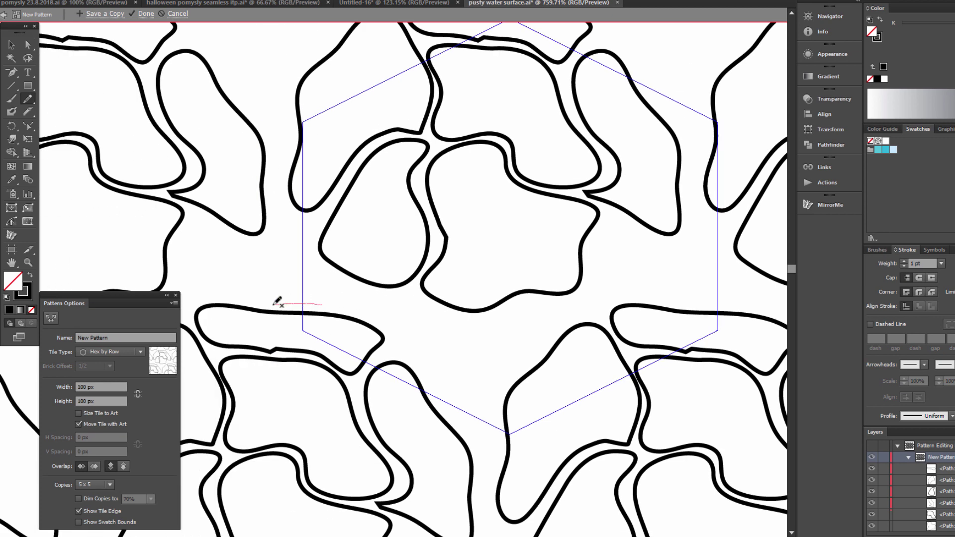
drag(264, 276, 291, 224)
drag(326, 306, 326, 307)
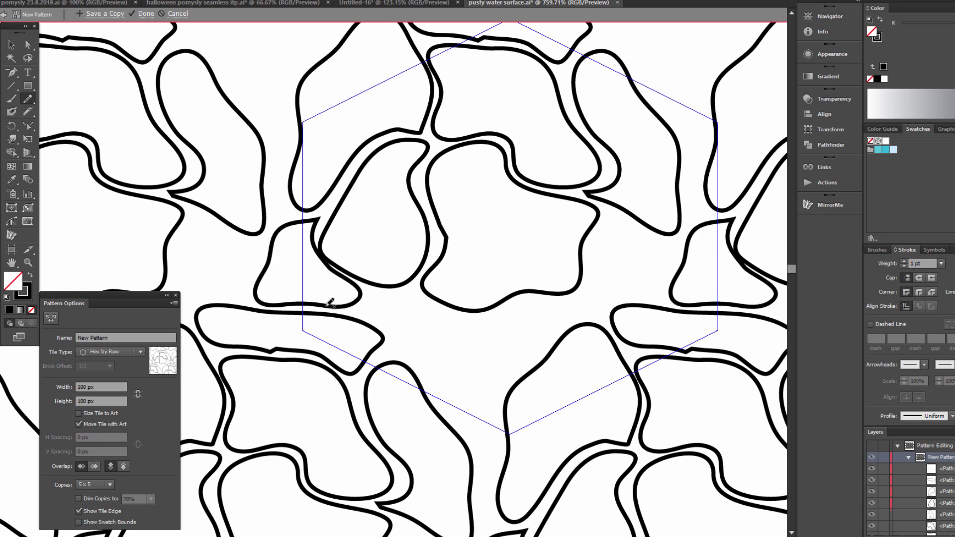
mouse_move(459, 352)
mouse_down()
mouse_move(291, 330)
mouse_move(438, 265)
mouse_up()
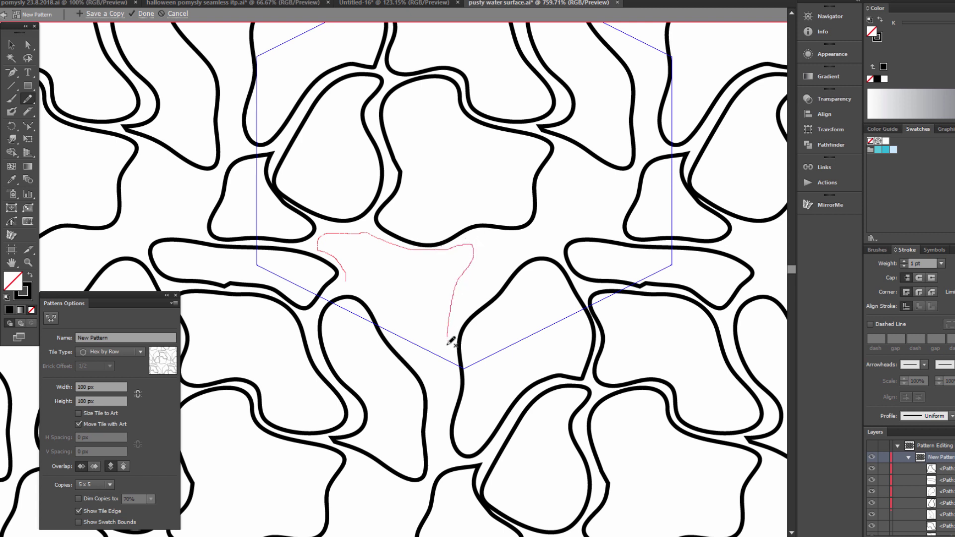
drag(427, 373, 398, 339)
drag(342, 277, 345, 273)
Step: Fill the remaining gap between the central shape and the tile's right edge with a small closed pencil shape
mouse_move(474, 270)
mouse_down()
mouse_move(314, 323)
mouse_move(366, 309)
mouse_up()
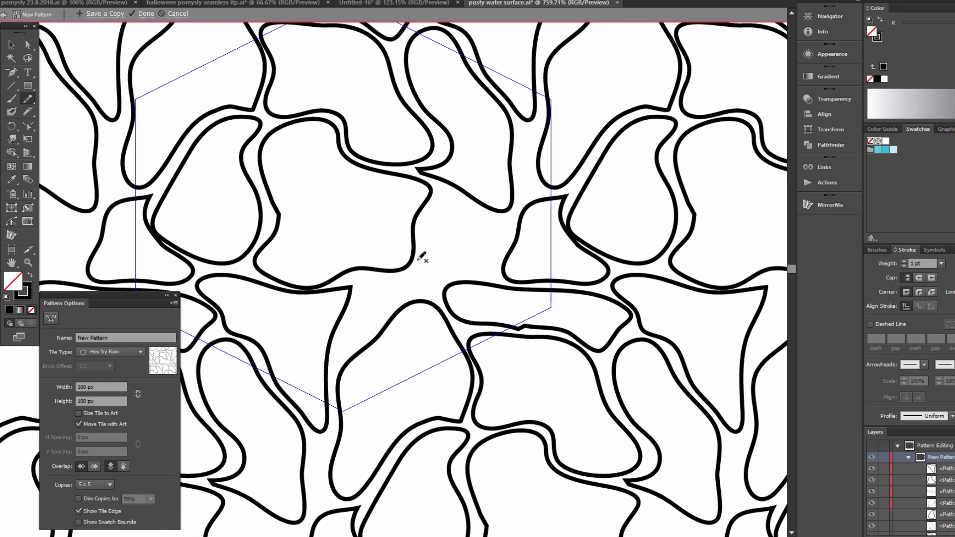
drag(434, 215, 453, 193)
mouse_move(505, 235)
mouse_down()
mouse_move(481, 275)
mouse_move(437, 277)
mouse_move(419, 297)
mouse_move(421, 269)
mouse_up()
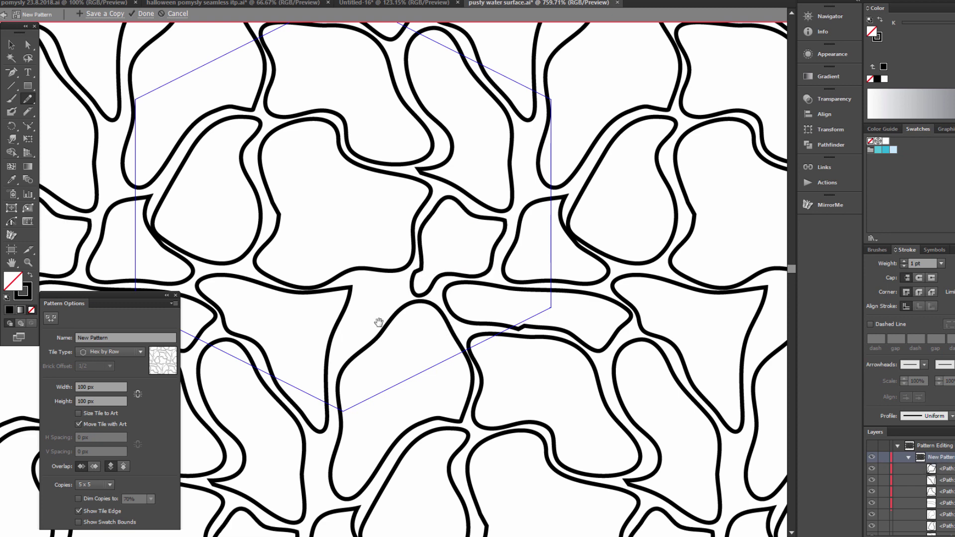
mouse_move(378, 322)
mouse_down()
mouse_move(569, 345)
mouse_move(467, 319)
mouse_move(360, 240)
mouse_move(251, 113)
mouse_up()
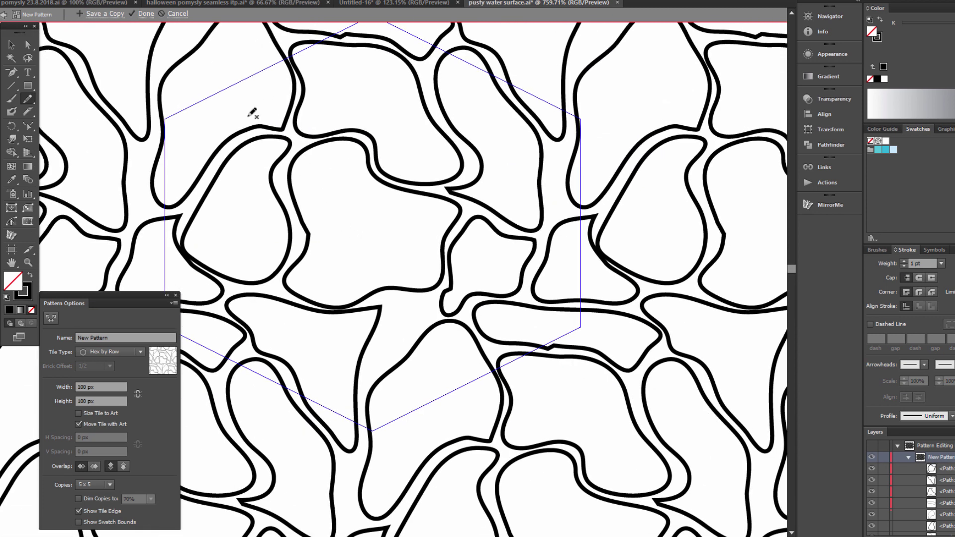
Step: Select all the shapes in the tile and swap fill and stroke, giving them a black fill without a stroke
click(32, 96)
key(ctrl+a)
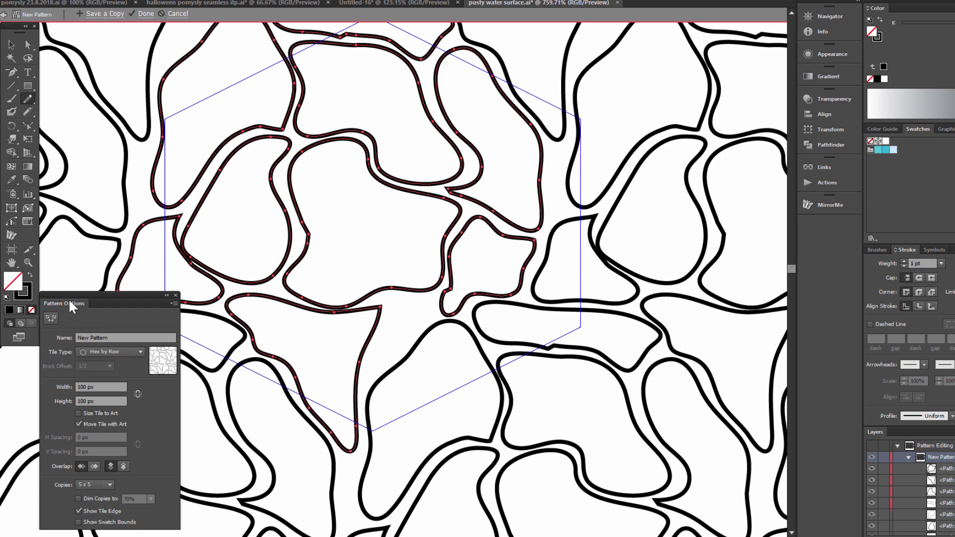
click(29, 277)
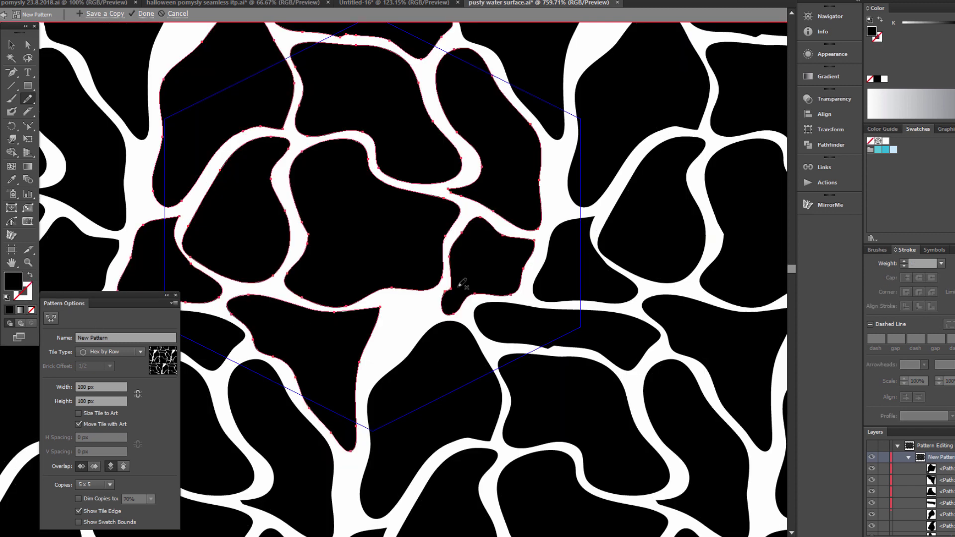
Step: Check the Pencil tool's options for tolerances and for editing selected paths
key(space)
mouse_move(430, 236)
mouse_down()
mouse_move(611, 303)
mouse_move(506, 226)
mouse_move(454, 214)
mouse_move(440, 246)
mouse_up()
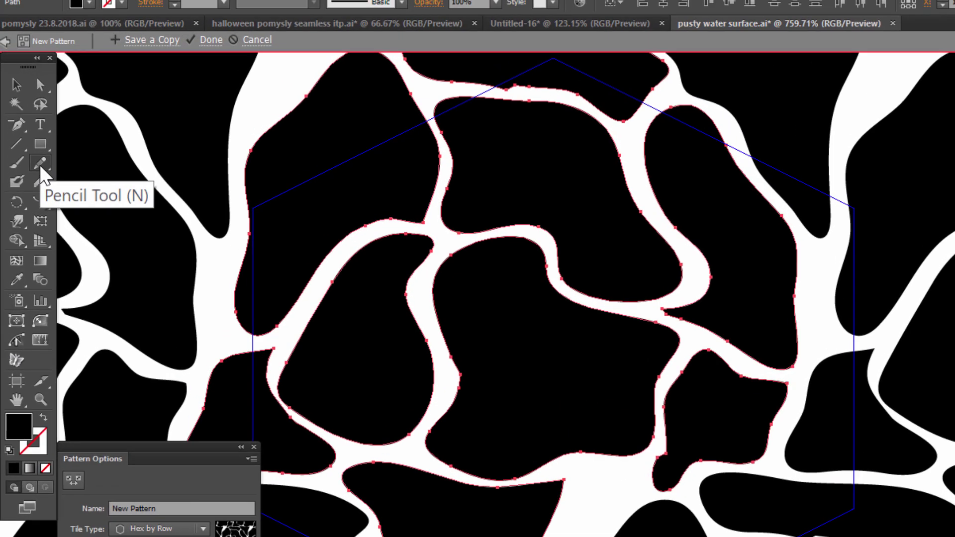
double_click(27, 99)
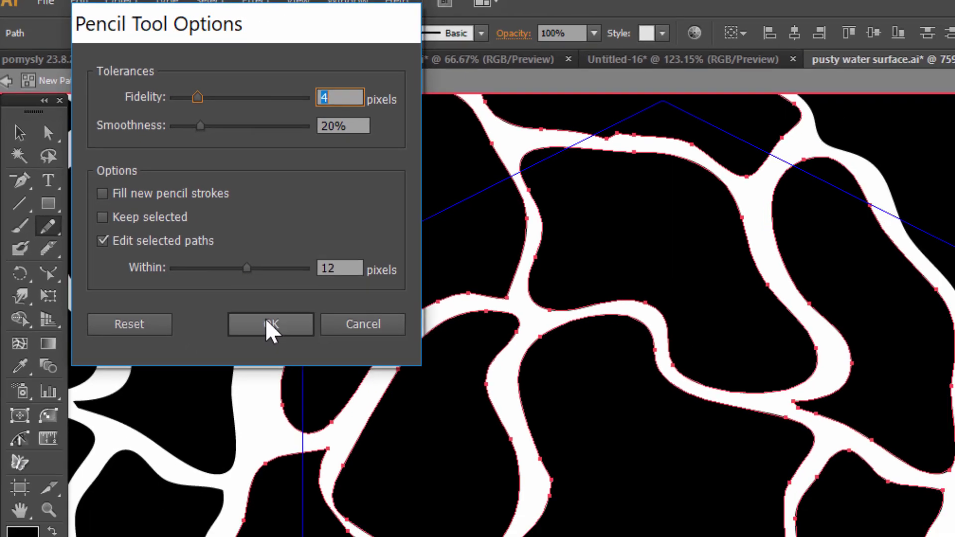
click(418, 490)
Step: Select only the upper-left shape and redraw its sharp lower-right corner as a rounded curve with the Pencil tool
click(25, 79)
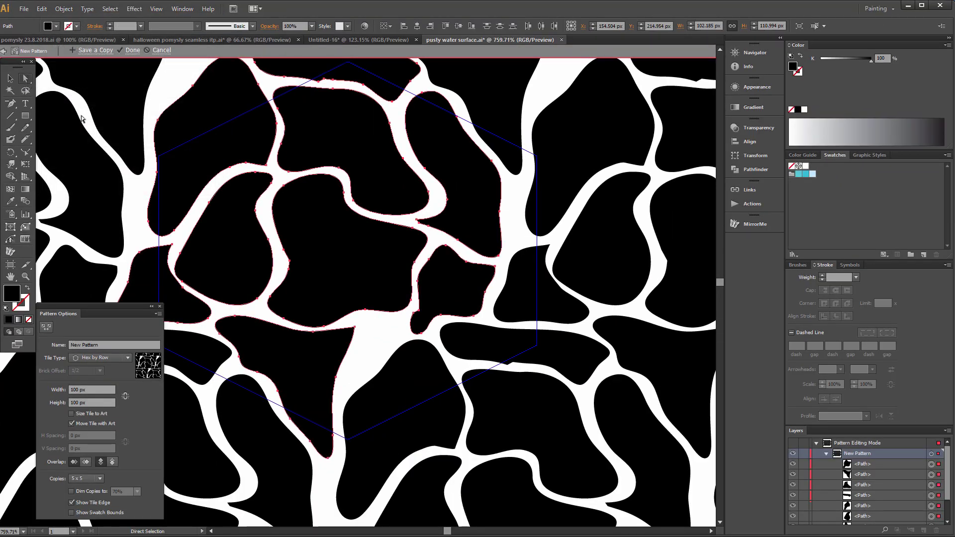
click(386, 338)
drag(414, 352, 390, 218)
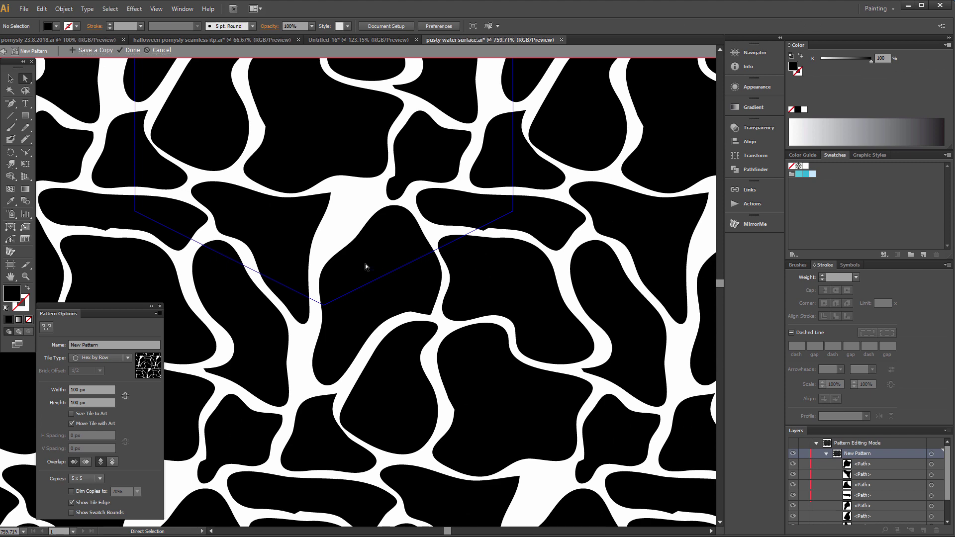
drag(392, 134, 402, 300)
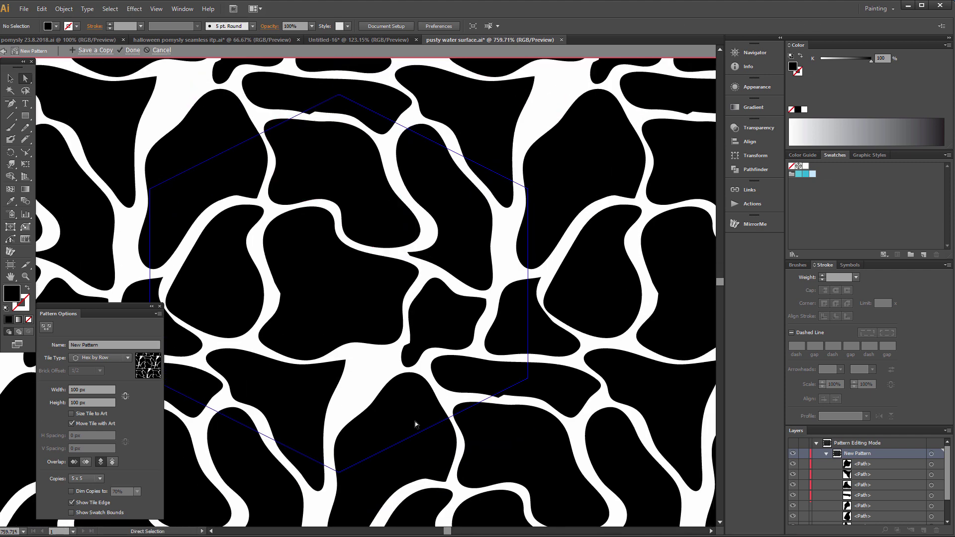
click(209, 142)
drag(208, 142, 335, 131)
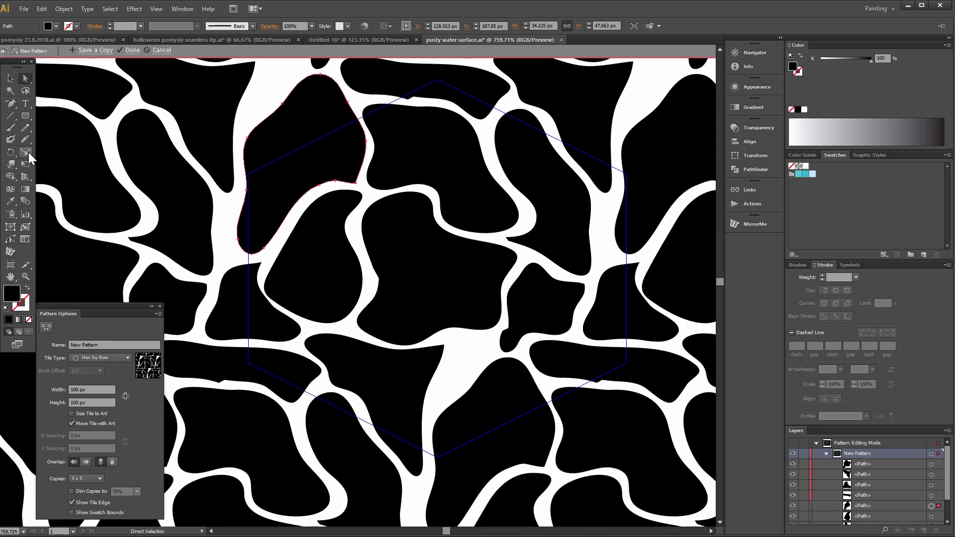
click(29, 277)
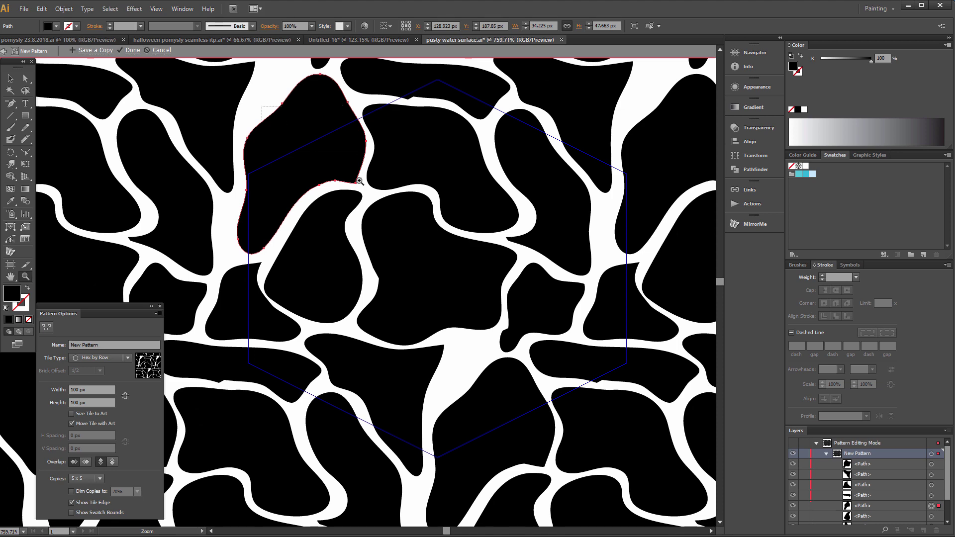
drag(359, 182, 418, 260)
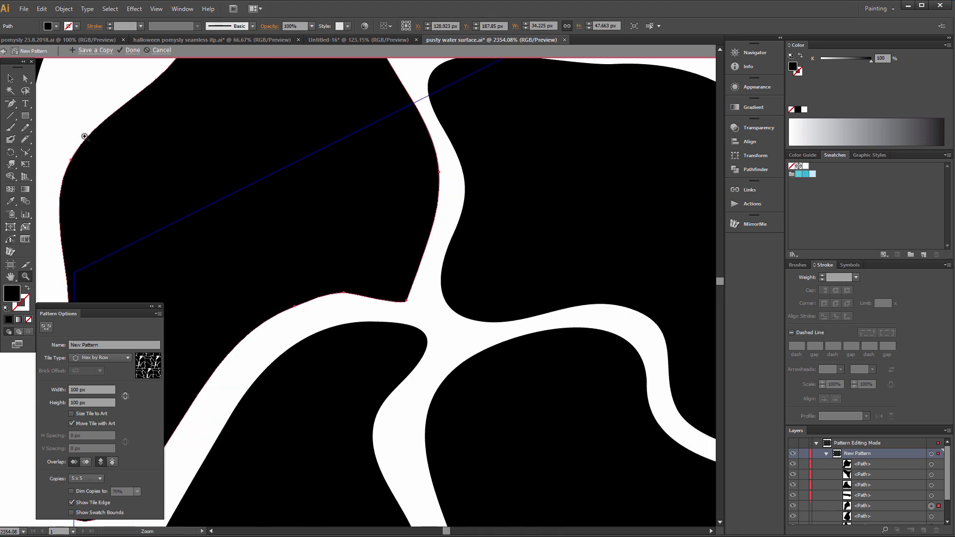
click(28, 130)
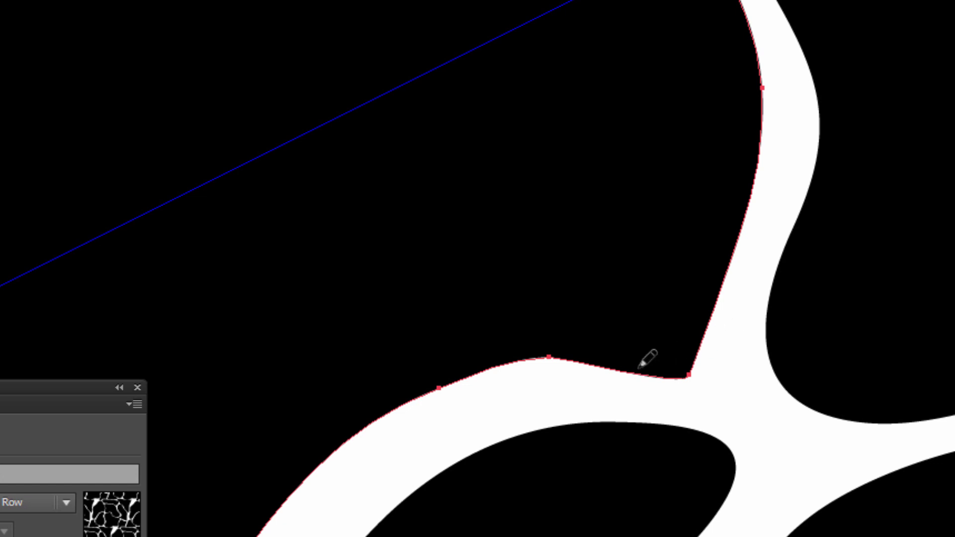
mouse_move(640, 367)
mouse_down()
mouse_move(670, 365)
mouse_move(701, 308)
mouse_up()
Step: Select the small shape on the tile's left edge and round off its pointed upper-right corner with the Pencil tool
key(space)
mouse_move(664, 398)
mouse_down()
mouse_move(918, 2)
mouse_move(953, 3)
mouse_up()
drag(584, 335, 941, 247)
ctrl+click(637, 396)
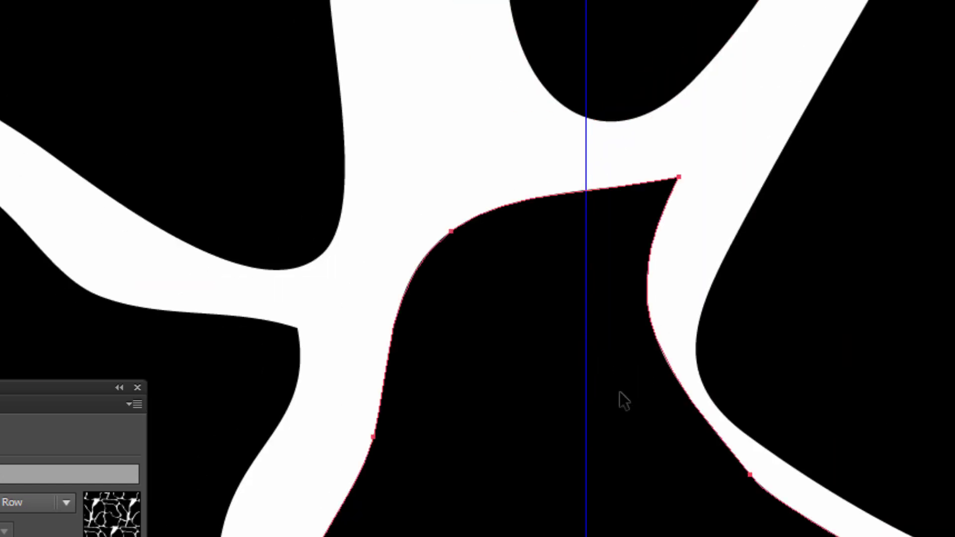
mouse_move(646, 190)
mouse_down()
mouse_move(683, 199)
mouse_move(644, 248)
mouse_up()
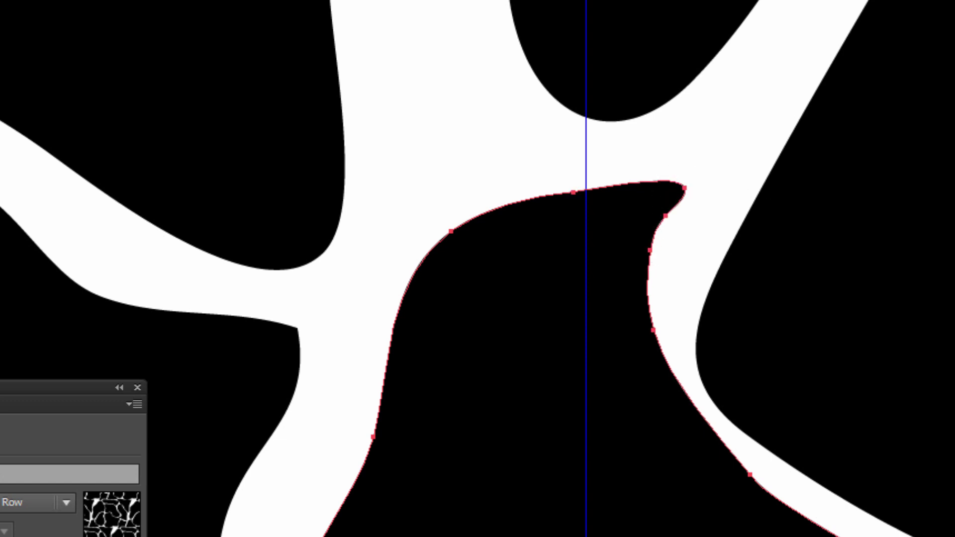
Step: Select the triangular shape beneath the central one and redraw its sharp upper-right corner as a smooth curve
key(space)
drag(954, 536, 908, 0)
mouse_move(954, 424)
mouse_down()
mouse_move(927, 441)
mouse_move(820, 390)
mouse_move(769, 319)
mouse_up()
ctrl+click(810, 199)
mouse_move(857, 99)
mouse_down()
mouse_move(902, 112)
mouse_move(891, 177)
mouse_up()
key(space)
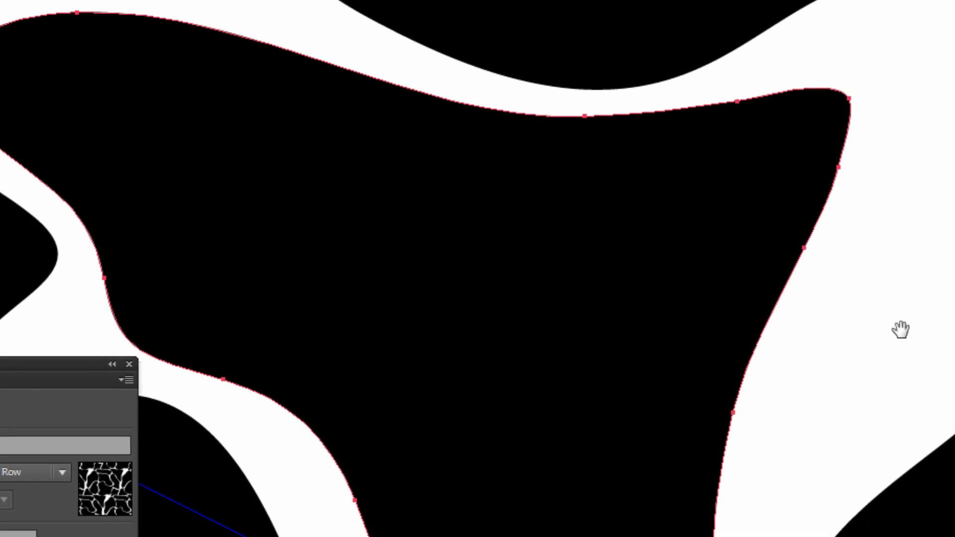
Step: Redraw the triangular shape's right side so it extends into the wide white gap and closely follows the neighbouring shape
mouse_move(954, 378)
mouse_down()
mouse_move(596, 358)
mouse_move(678, 392)
mouse_up()
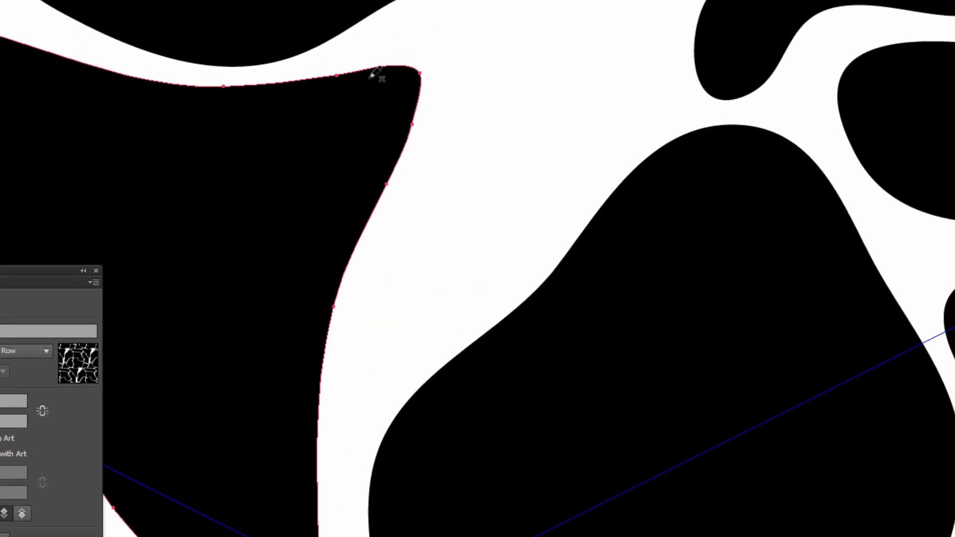
mouse_move(371, 76)
mouse_down()
mouse_move(508, 18)
mouse_move(592, 13)
mouse_move(636, 21)
mouse_move(656, 64)
mouse_move(655, 106)
mouse_move(501, 297)
mouse_move(321, 386)
mouse_move(318, 418)
mouse_up()
drag(527, 276, 604, 0)
drag(494, 82, 306, 430)
drag(650, 66, 377, 353)
drag(803, 22, 791, 47)
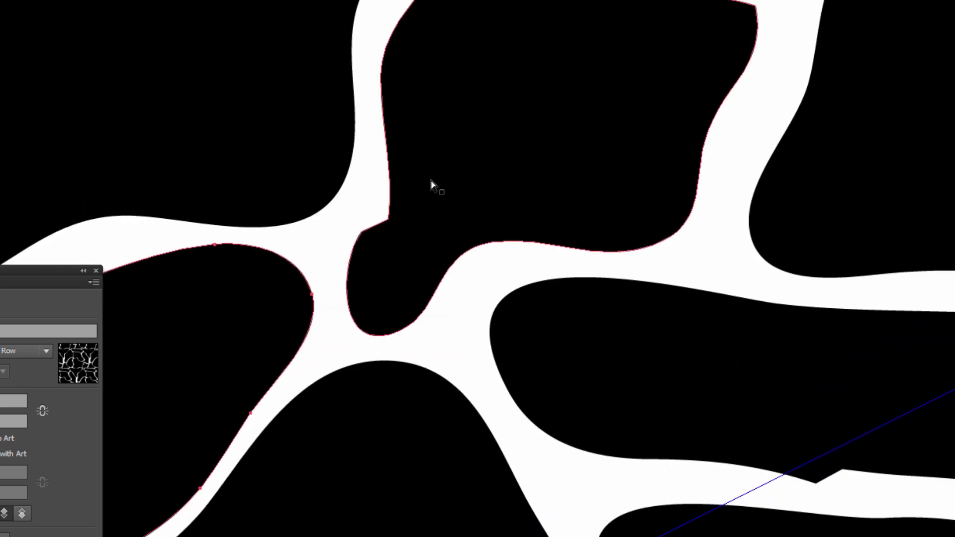
Step: Smooth the notch on the left side of the small shape right of centre and round its sharp upper-right corner
ctrl+click(431, 182)
drag(371, 201, 384, 82)
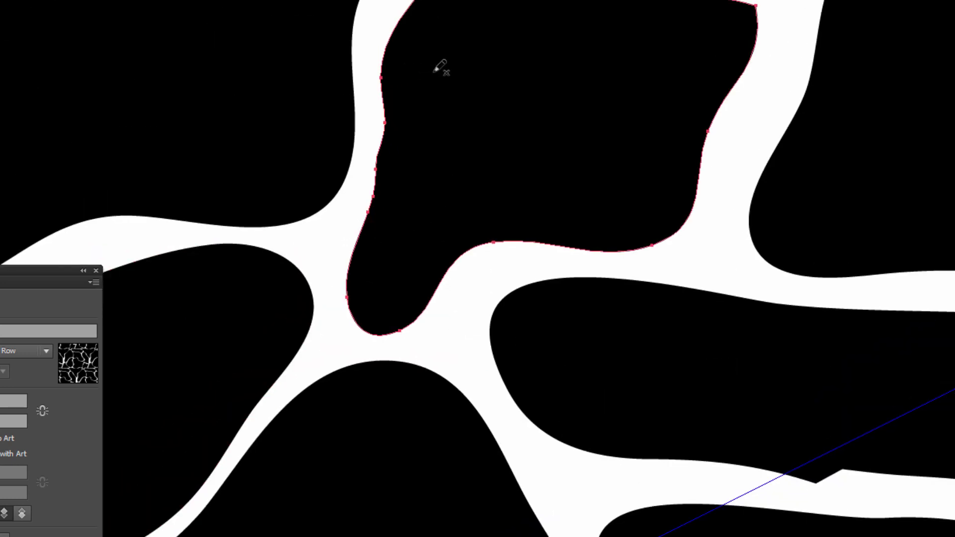
drag(716, 138, 531, 176)
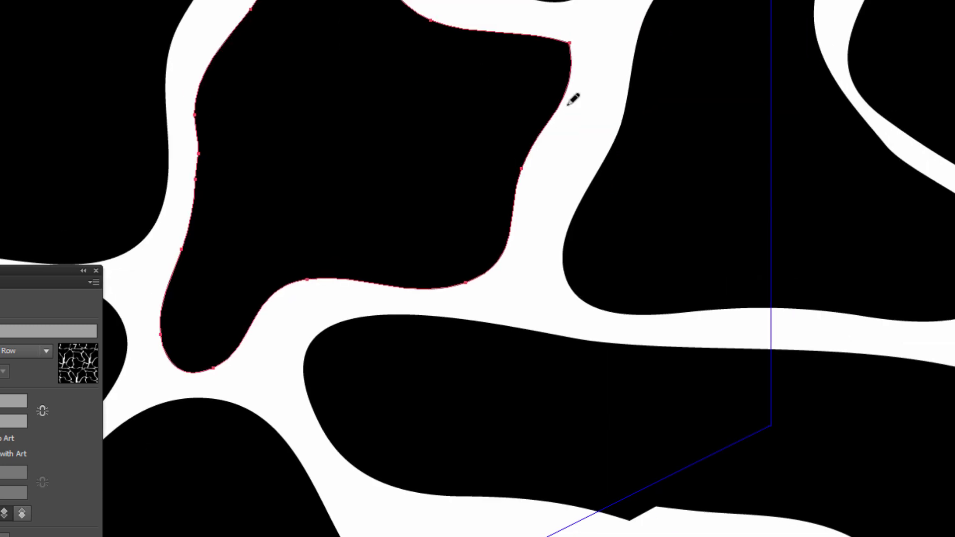
mouse_move(565, 30)
mouse_down()
mouse_move(579, 62)
mouse_move(569, 87)
mouse_up()
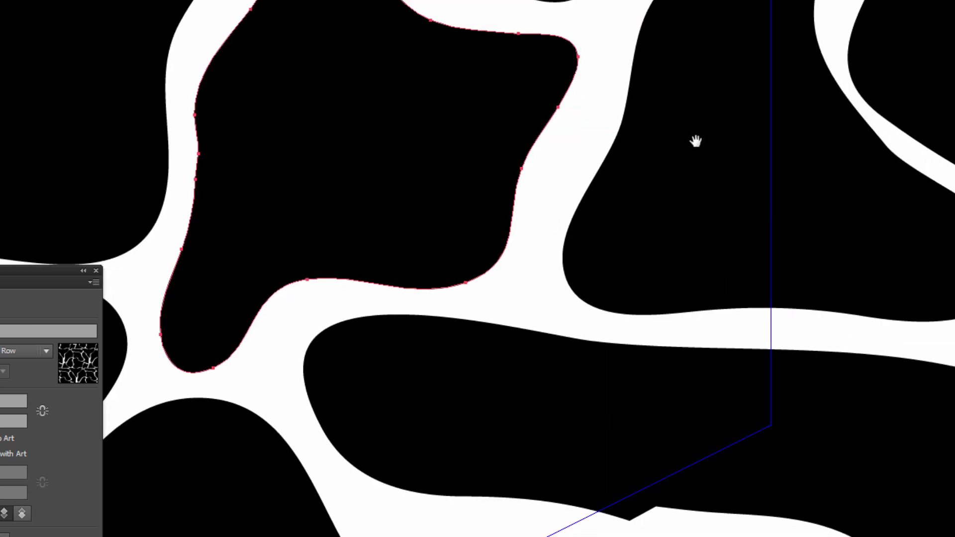
Step: Select the tall shape right of the tile's centre and redraw its jagged lower-left tip as a rounded end
drag(652, 413, 577, 227)
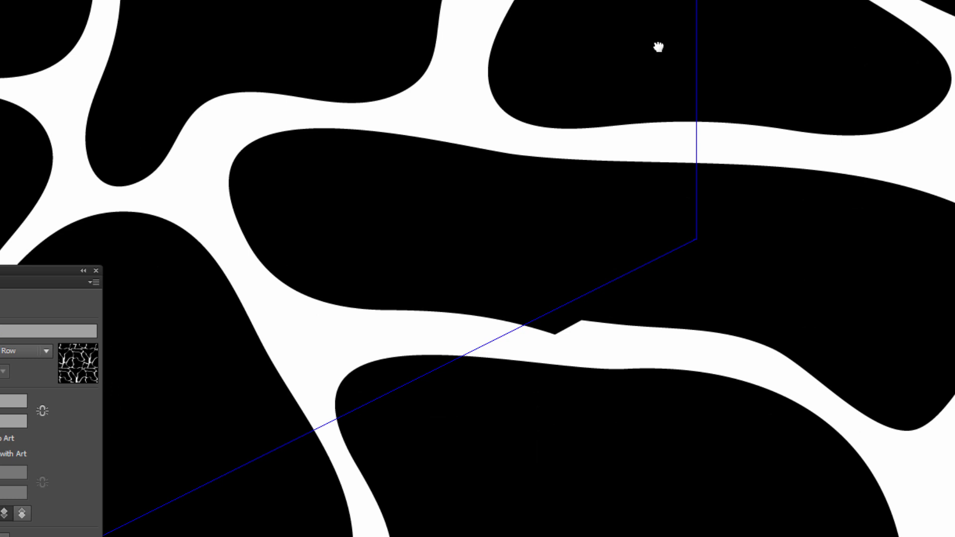
drag(659, 47, 783, 432)
drag(678, 63, 864, 212)
ctrl+click(696, 92)
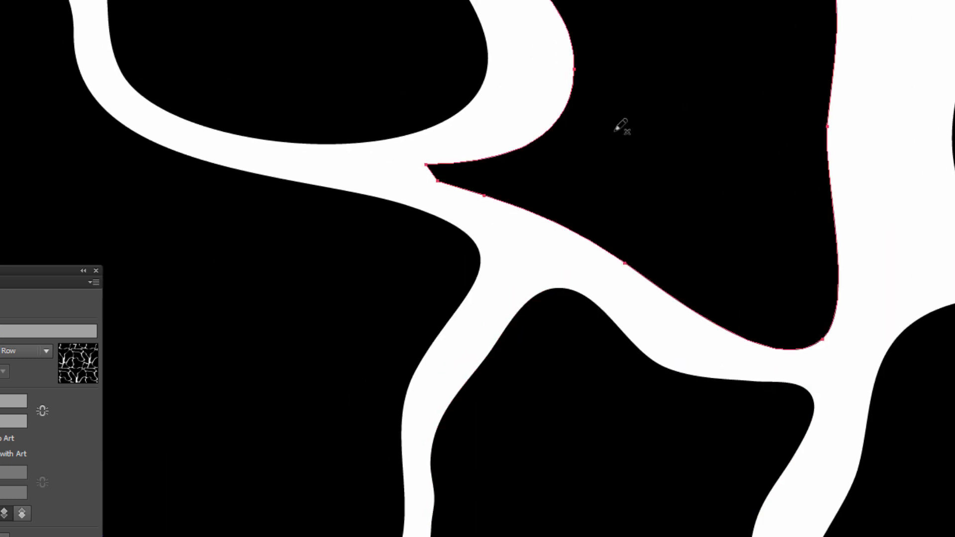
mouse_move(469, 164)
mouse_down()
mouse_move(414, 168)
mouse_move(516, 215)
mouse_up()
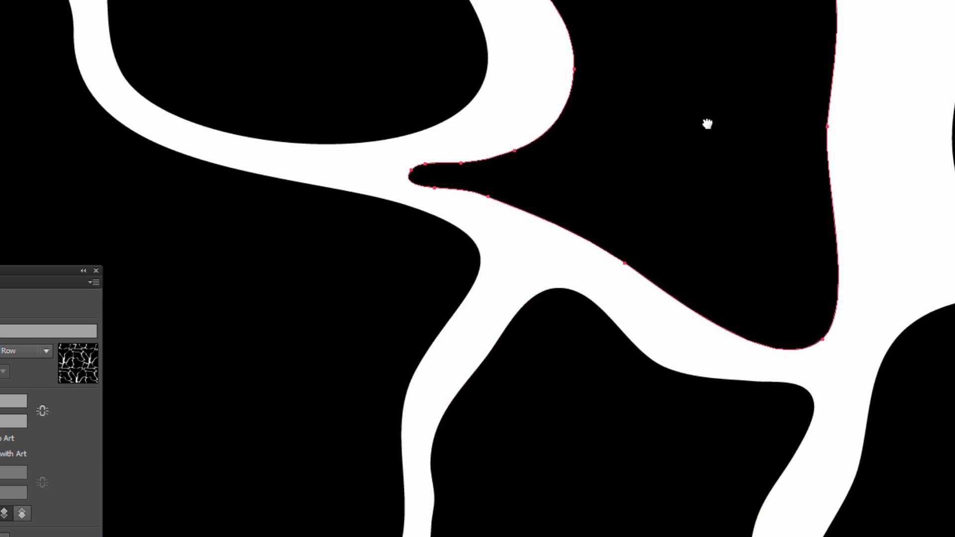
Step: Select the long horizontal shape at the tile's top and redraw the jagged notch in its lower edge as a smooth curve
drag(707, 123, 760, 371)
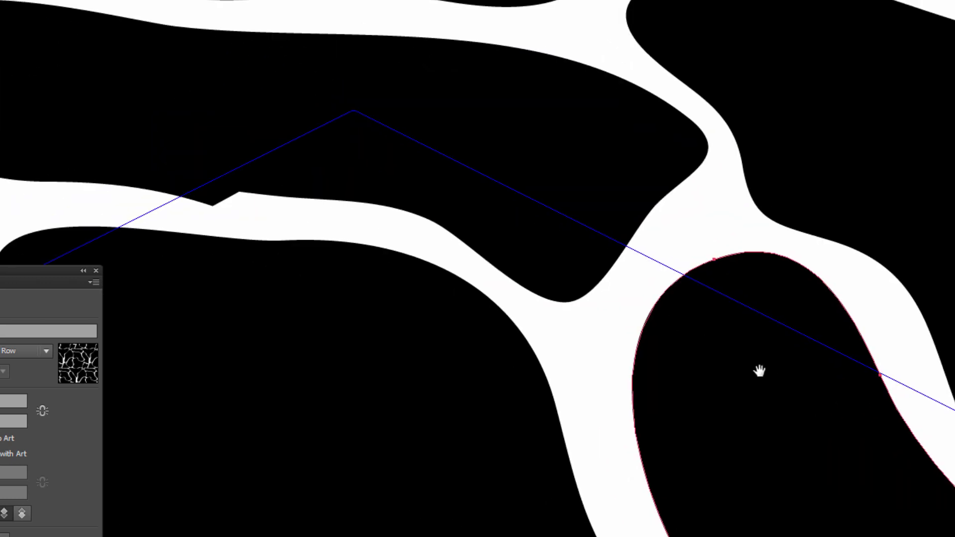
mouse_move(279, 203)
mouse_down()
mouse_move(372, 173)
mouse_move(478, 166)
mouse_up()
ctrl+click(386, 87)
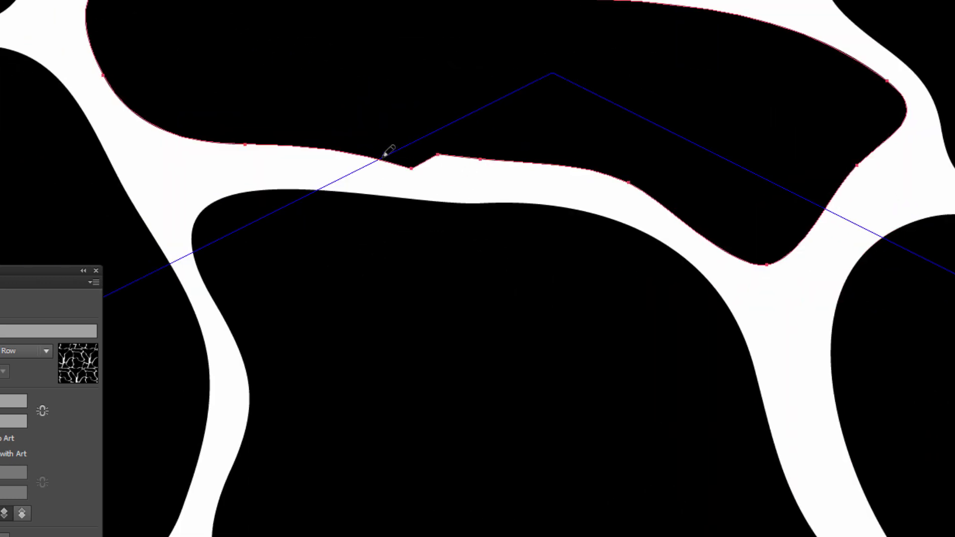
drag(387, 159, 607, 170)
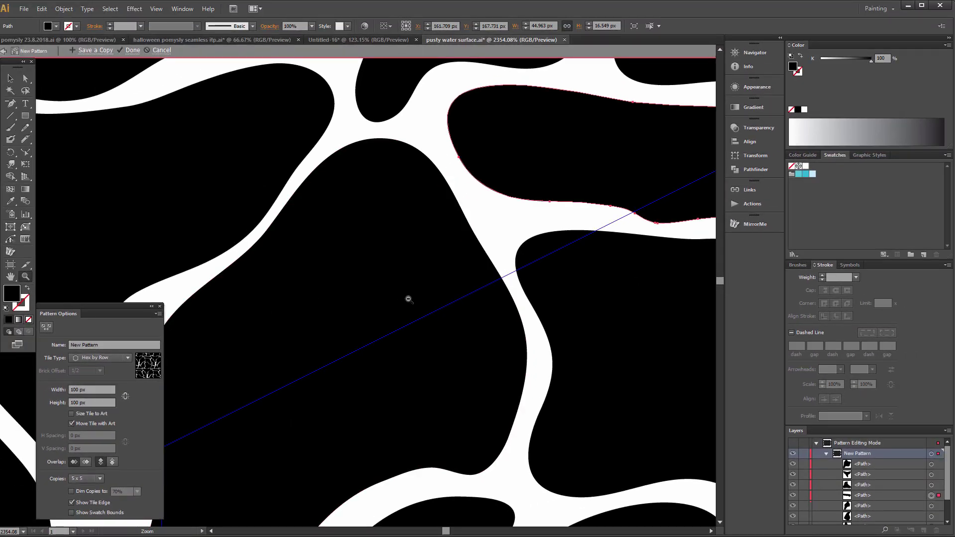
Step: Examine the whole repeated pattern for uneven gaps between the shapes, then return to a close view of the central tile
alt+click(408, 299)
alt+click(406, 300)
alt+click(403, 300)
alt+click(401, 301)
alt+click(389, 326)
drag(428, 305, 509, 204)
alt+click(464, 247)
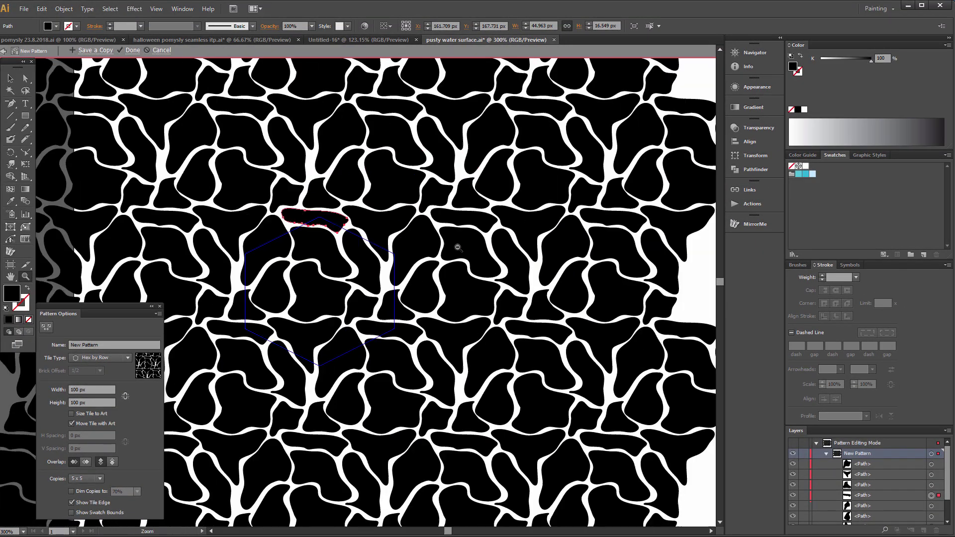
alt+click(458, 247)
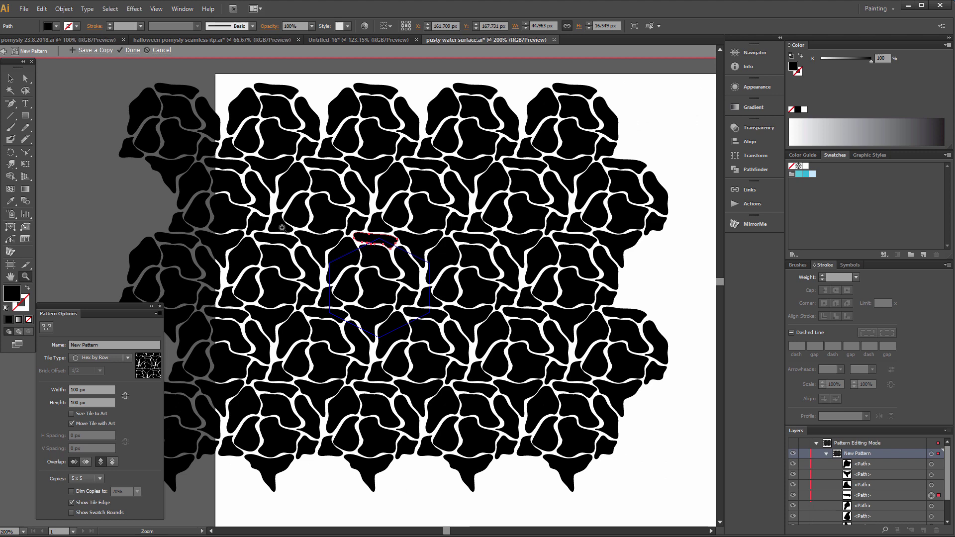
drag(282, 179, 481, 349)
drag(205, 199, 512, 475)
drag(576, 322, 512, 322)
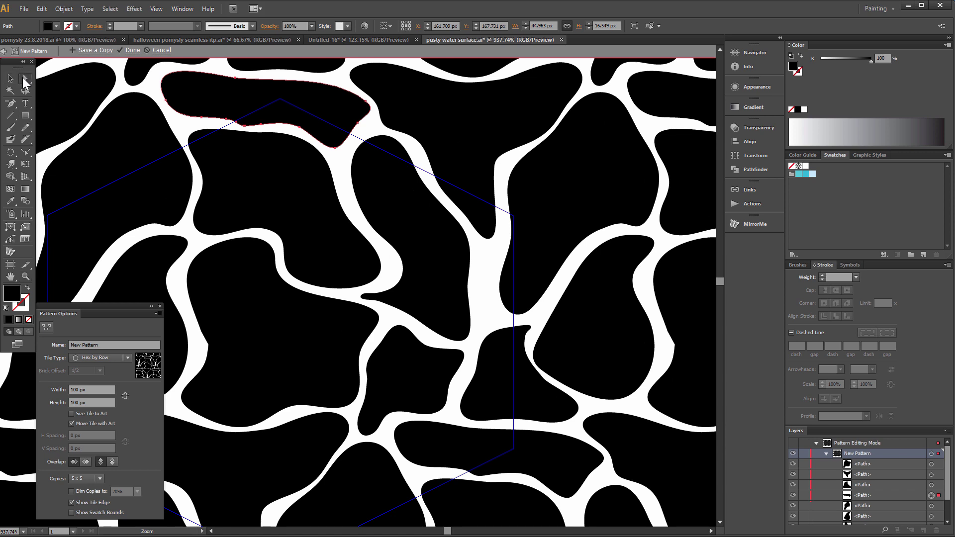
Step: Select the tall shape right of the tile's centre and redraw its lower right side with the Pencil tool to bulge into the wide gap
click(25, 78)
click(431, 273)
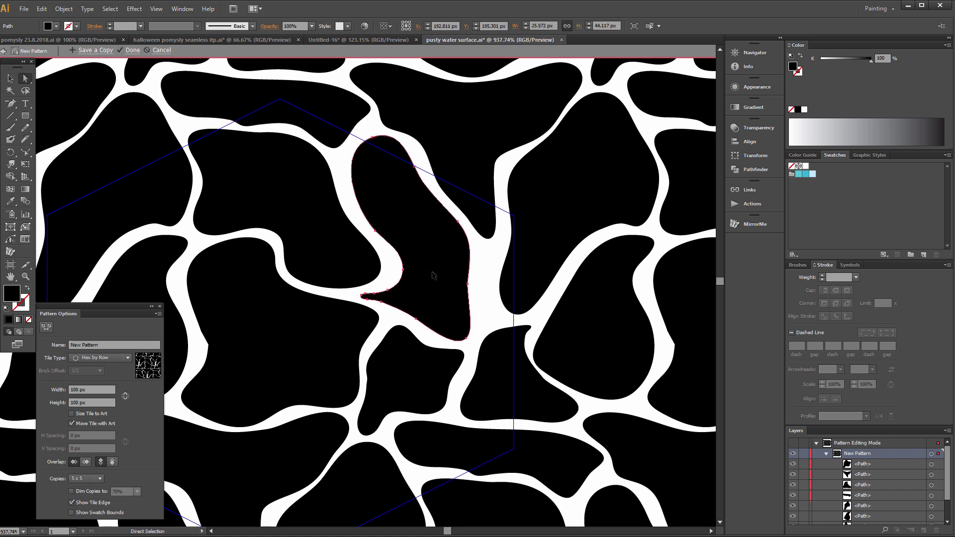
click(26, 128)
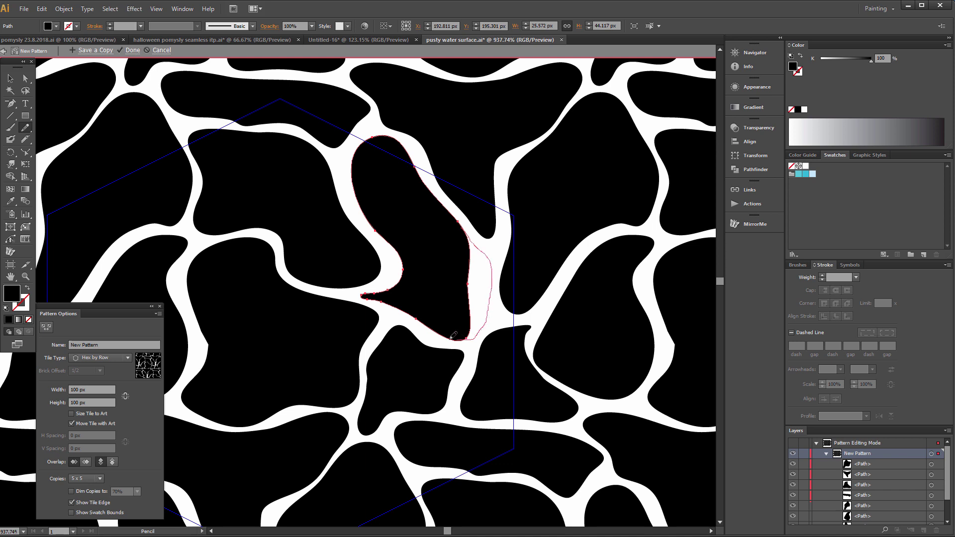
drag(451, 337, 450, 338)
Step: Select the large central shape and redraw its left side as a smooth curve closely following the neighbouring teardrop-like shape
mouse_move(394, 405)
mouse_down()
mouse_move(584, 256)
mouse_move(612, 312)
mouse_move(637, 332)
mouse_up()
ctrl+click(477, 223)
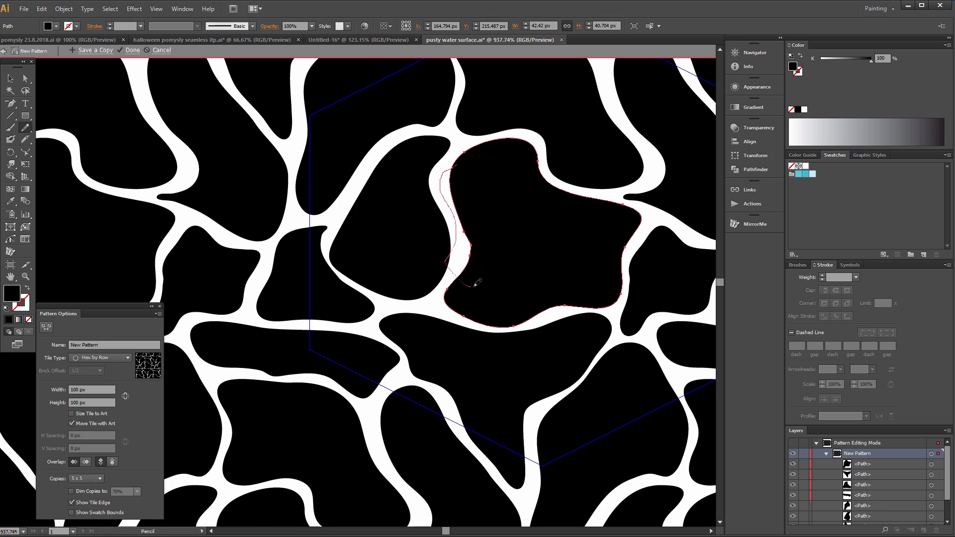
drag(473, 285, 472, 286)
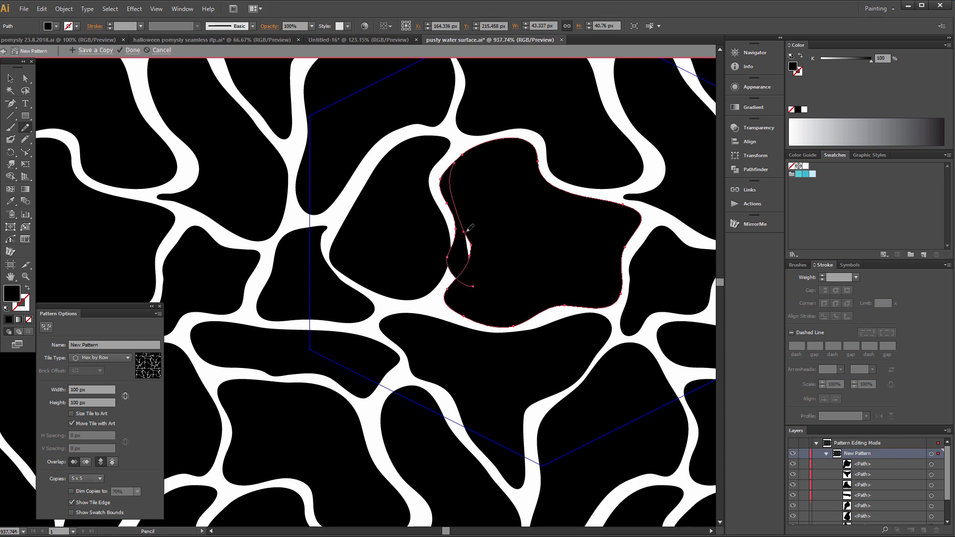
click(46, 7)
click(56, 18)
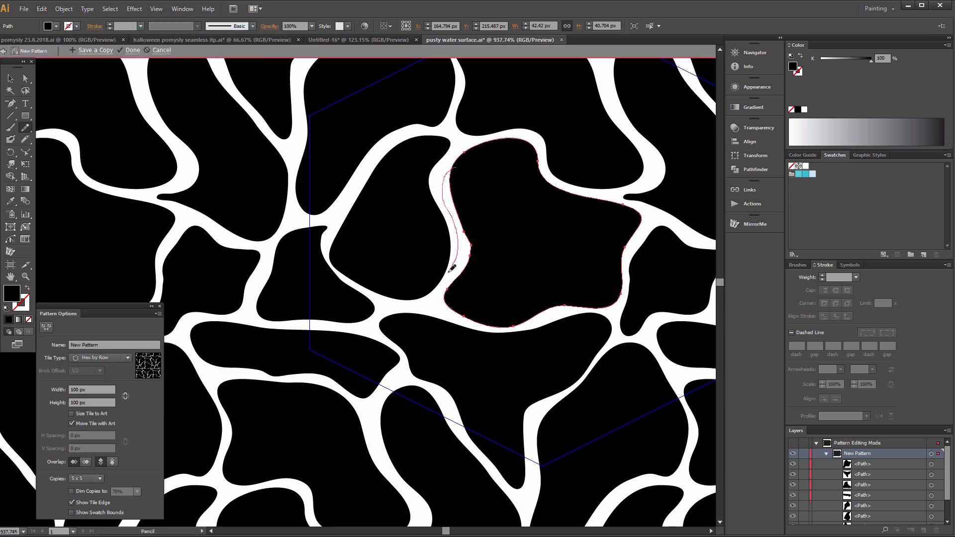
mouse_move(451, 304)
mouse_down()
mouse_move(498, 326)
mouse_move(584, 288)
mouse_up()
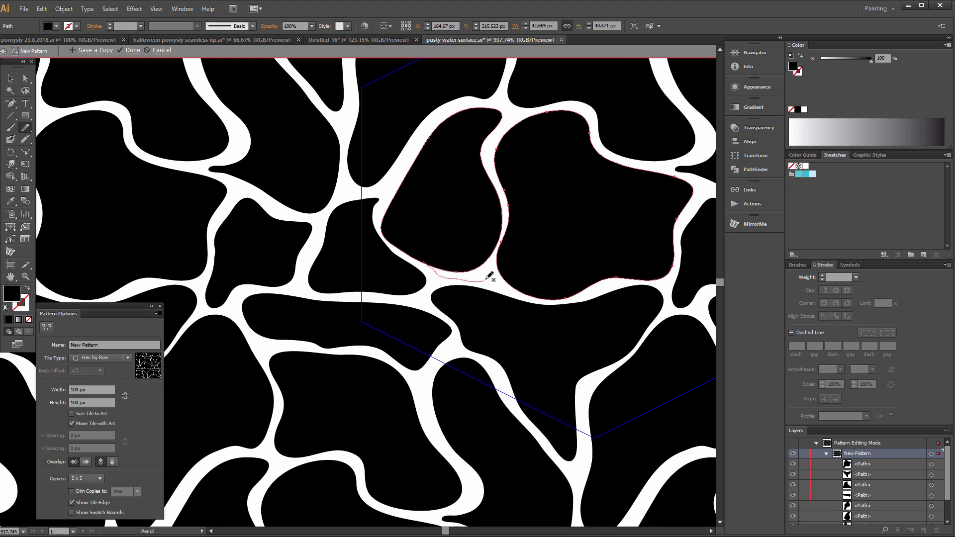
drag(487, 281, 488, 280)
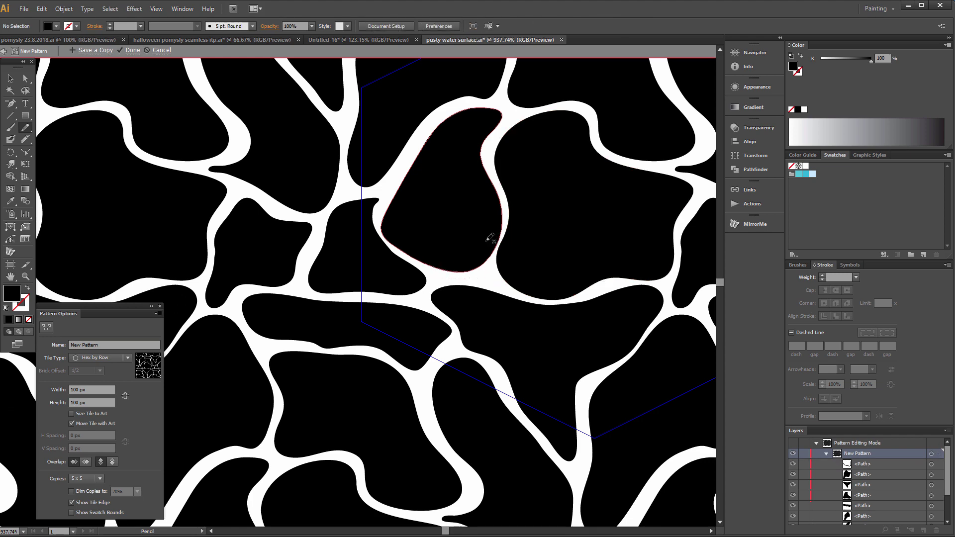
click(42, 8)
click(43, 17)
Step: Extend the bottom edge of the teardrop-like shape left of centre into the gap and redraw the lower-right edge of the shape above it closer
ctrl+click(457, 217)
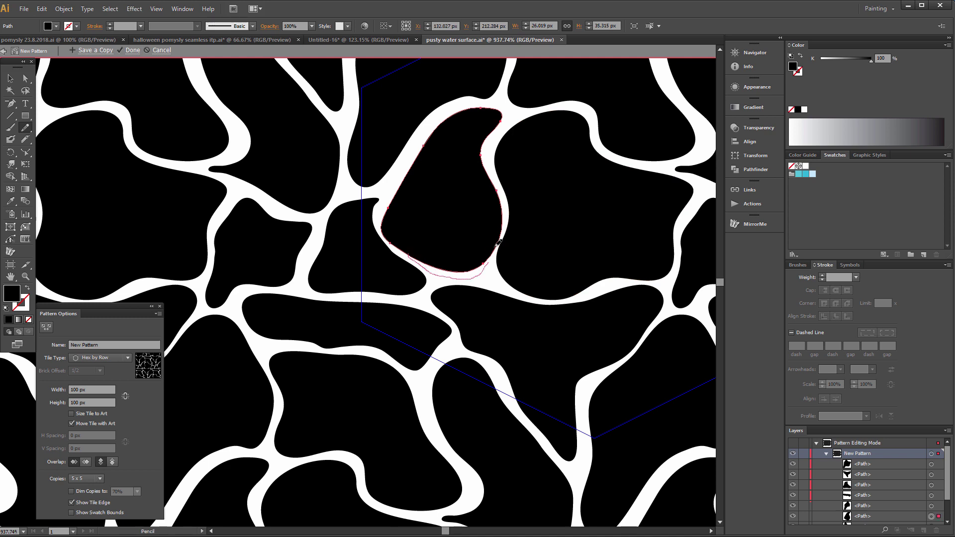
drag(496, 246, 499, 241)
mouse_move(601, 199)
mouse_down()
mouse_move(578, 312)
mouse_move(593, 326)
mouse_up()
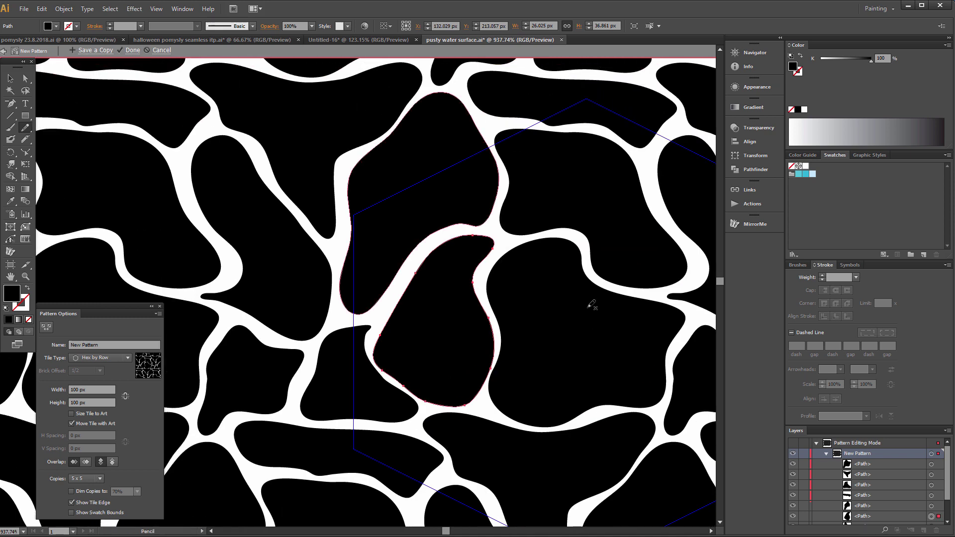
ctrl+click(410, 205)
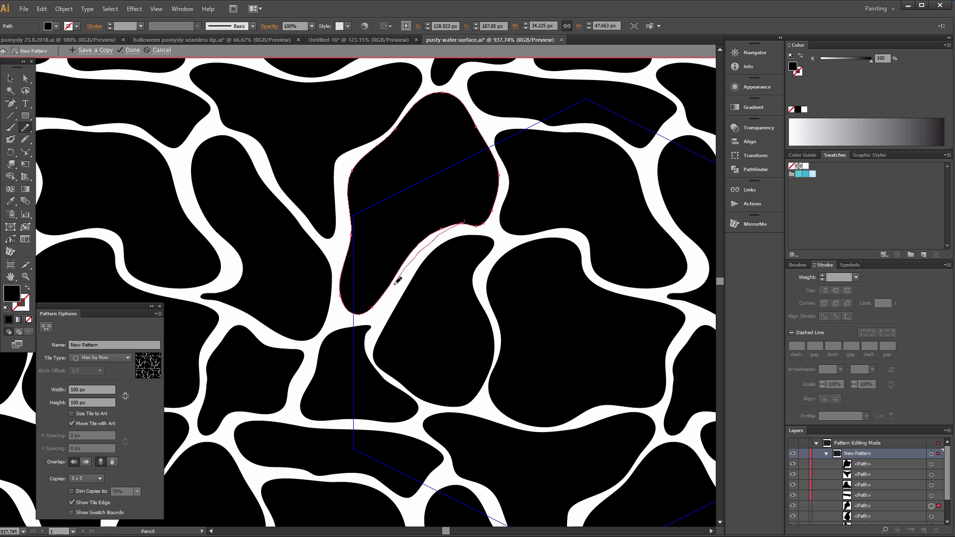
drag(374, 309, 377, 307)
Step: Redraw the tall right-hand shape's upper-left side closer to its neighbour and replace its thin lower-left tip with a fuller rounded end
drag(526, 238, 388, 246)
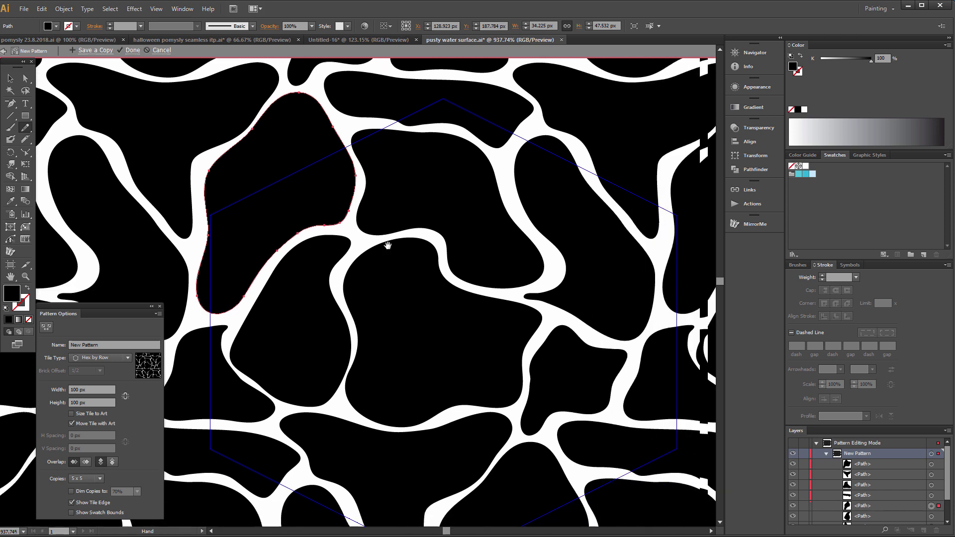
drag(584, 323, 469, 322)
ctrl+click(413, 164)
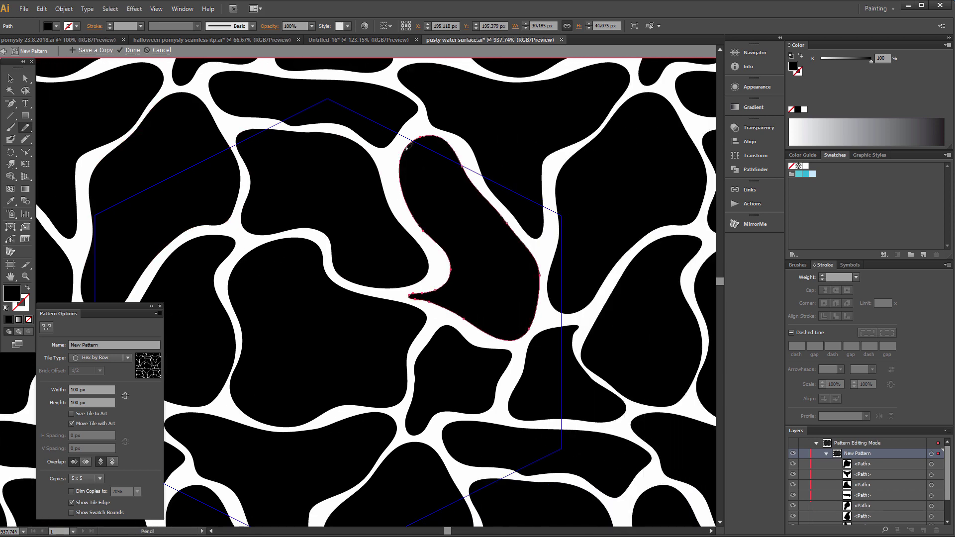
drag(425, 236, 427, 238)
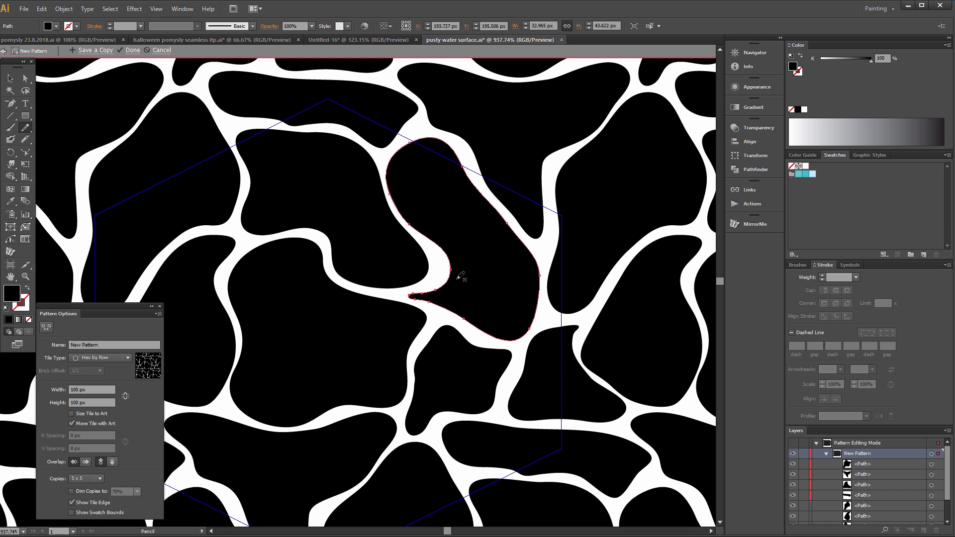
mouse_move(435, 283)
mouse_down()
mouse_move(466, 317)
mouse_move(450, 307)
mouse_up()
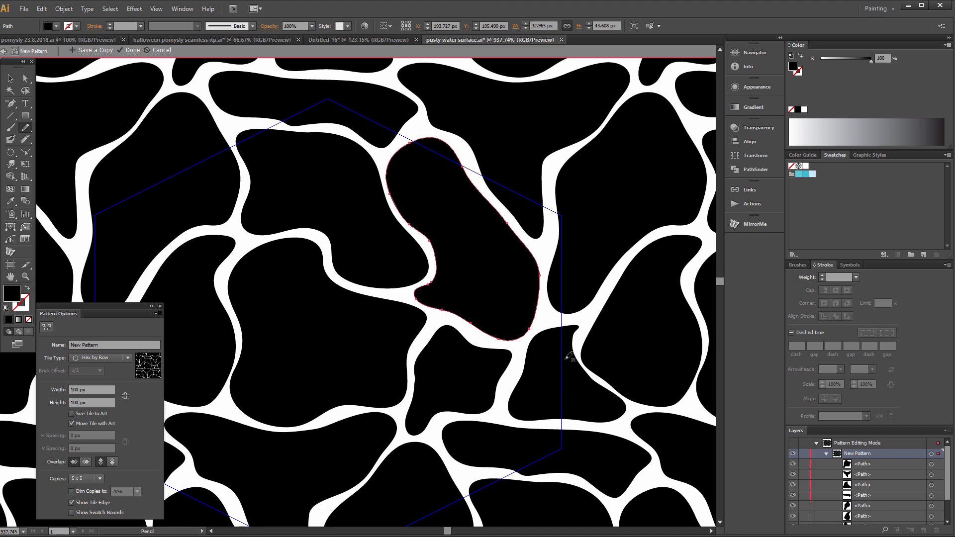
Step: Finish editing the pattern and delete the black-outlined square below the coloured squares
mouse_move(570, 306)
mouse_down()
mouse_move(550, 239)
mouse_move(495, 277)
mouse_move(515, 283)
mouse_up()
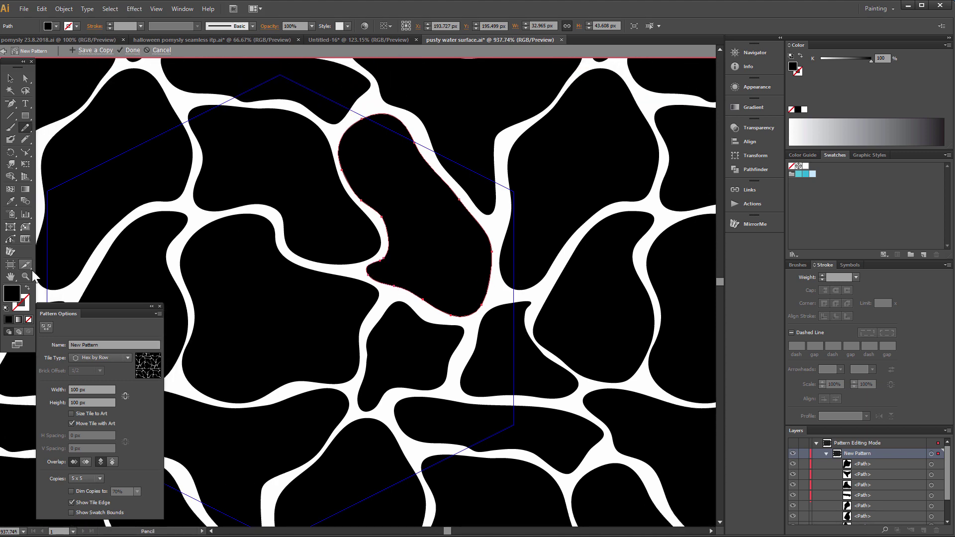
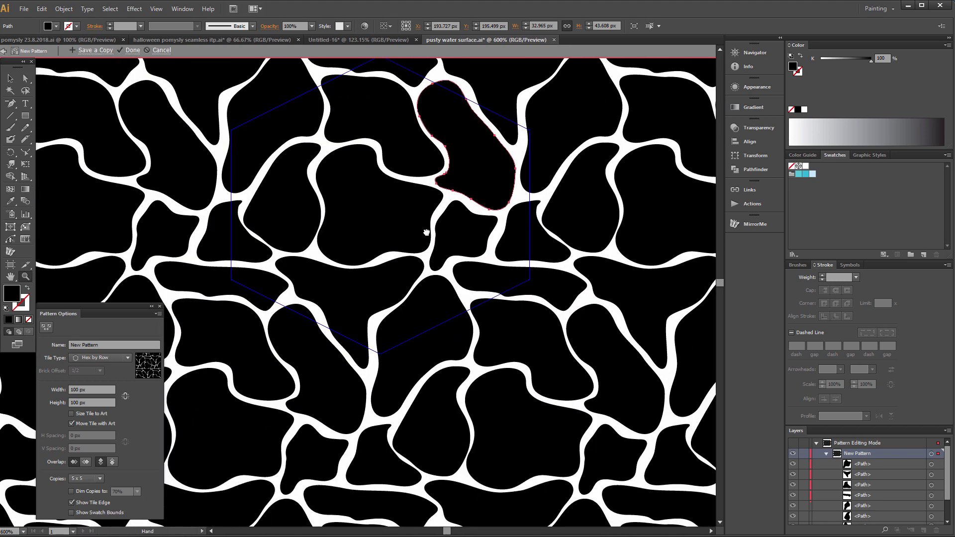
alt+click(400, 230)
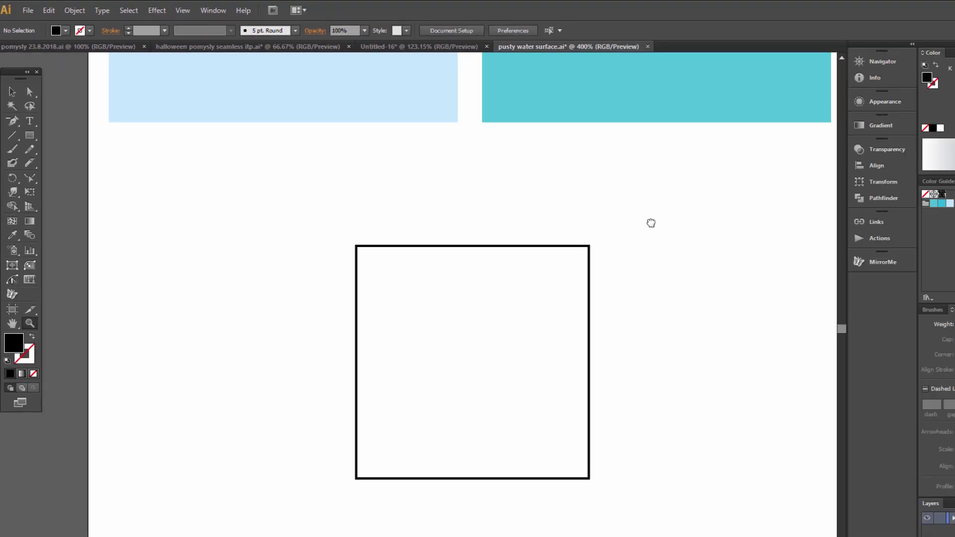
drag(557, 199, 398, 155)
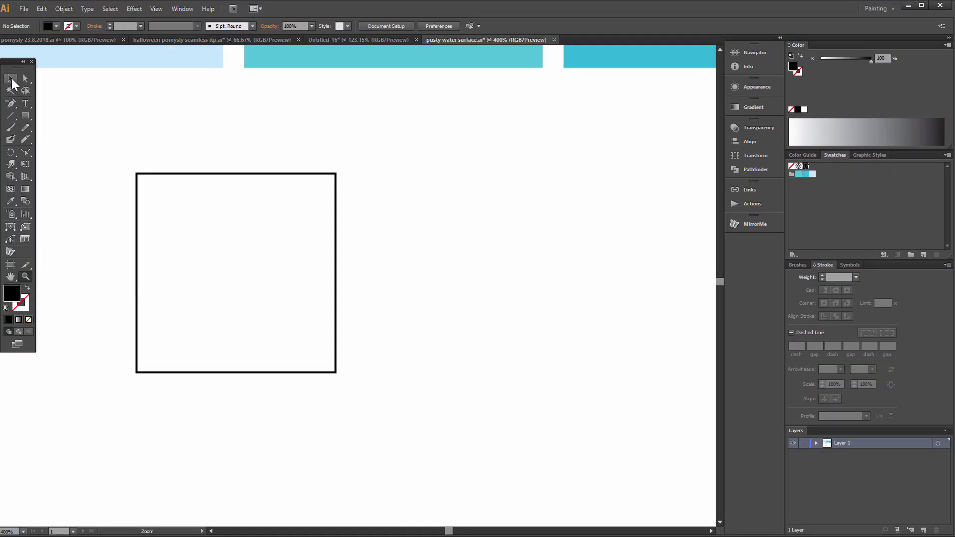
click(12, 80)
drag(132, 143, 281, 261)
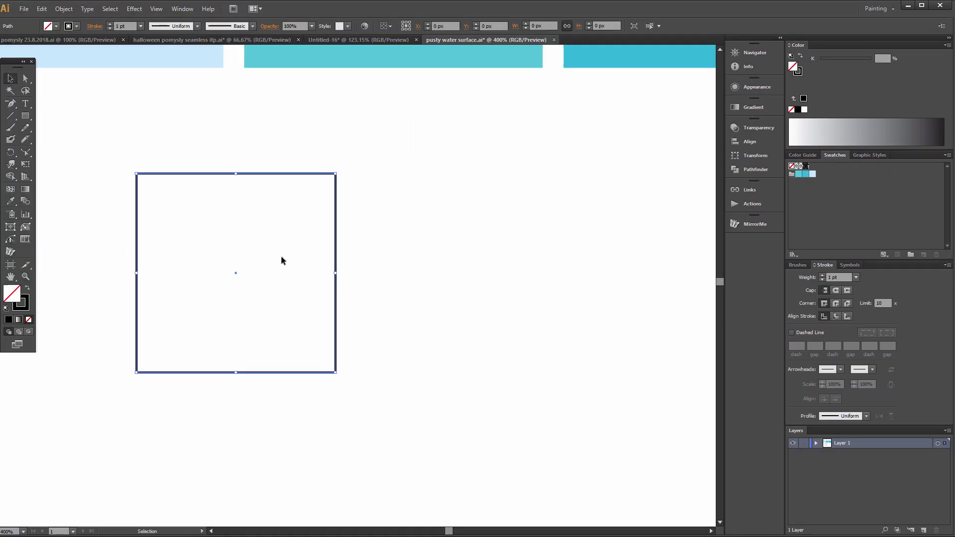
key(Delete)
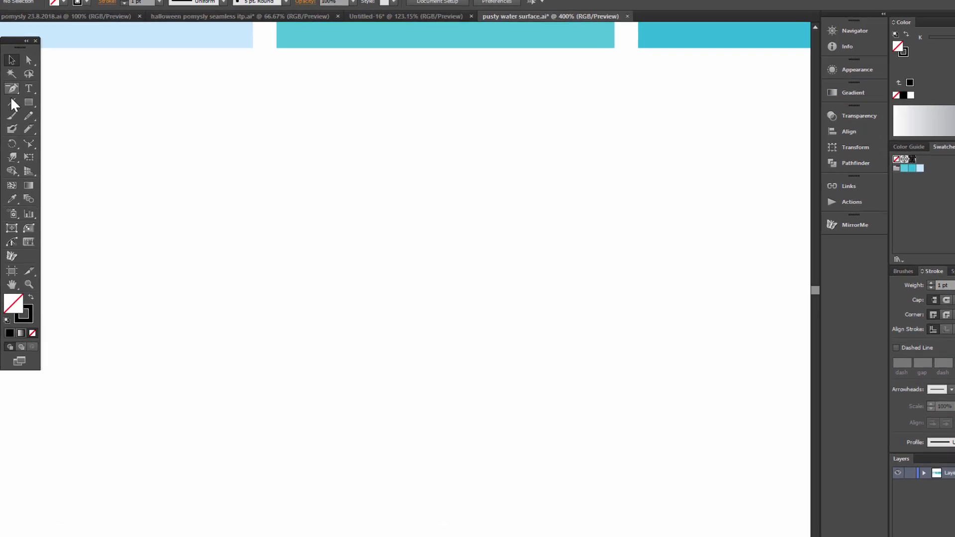
Step: Create a 300 px by 300 px rectangle on the blank area below the coloured squares
click(39, 73)
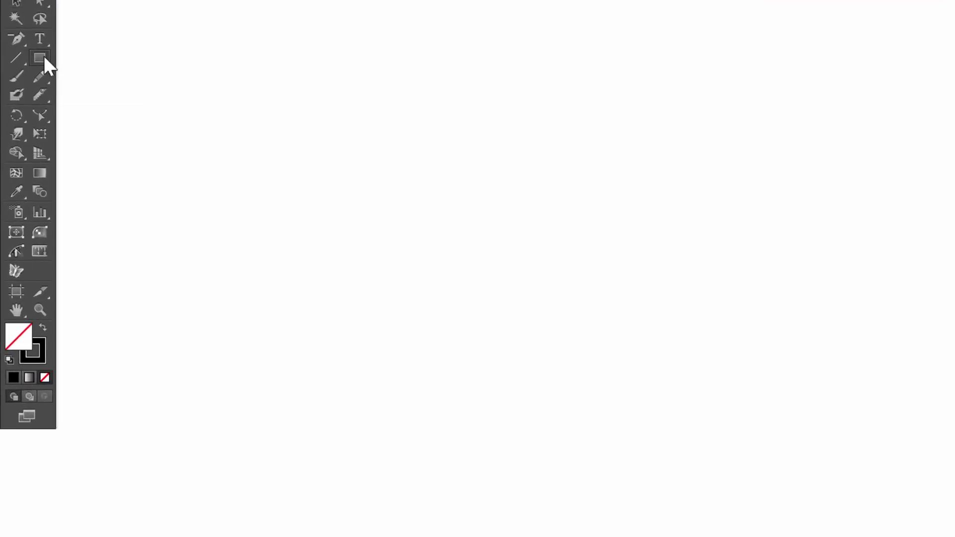
click(449, 192)
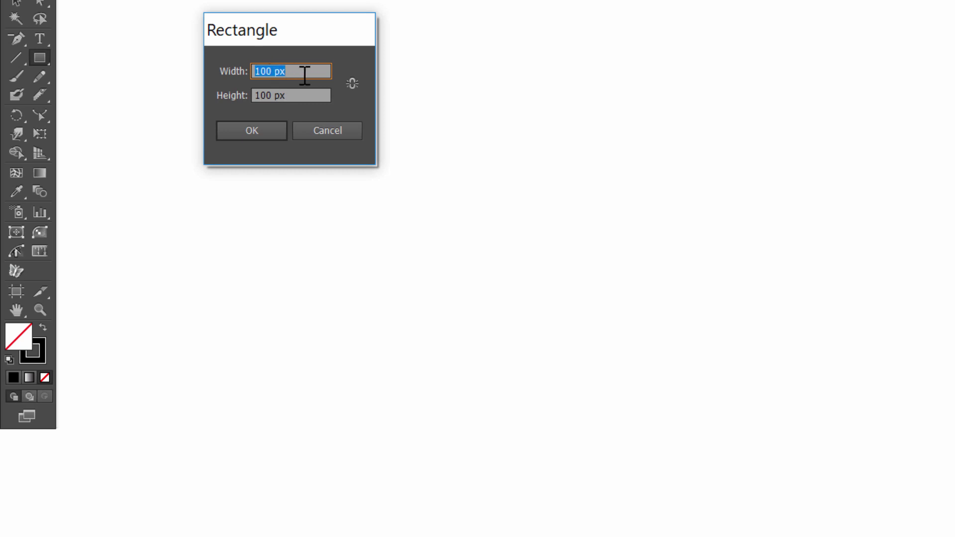
text(300)
key(Tab)
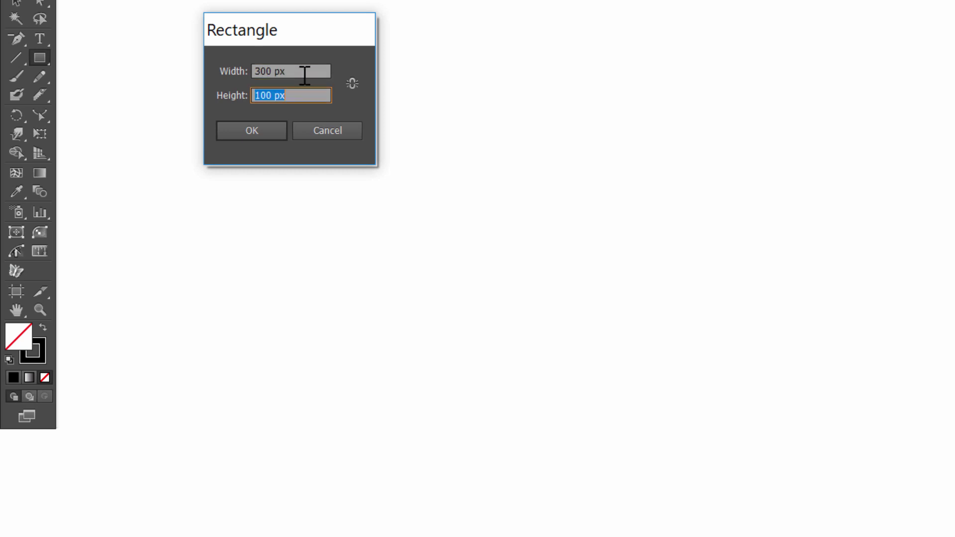
text(300)
key(Return)
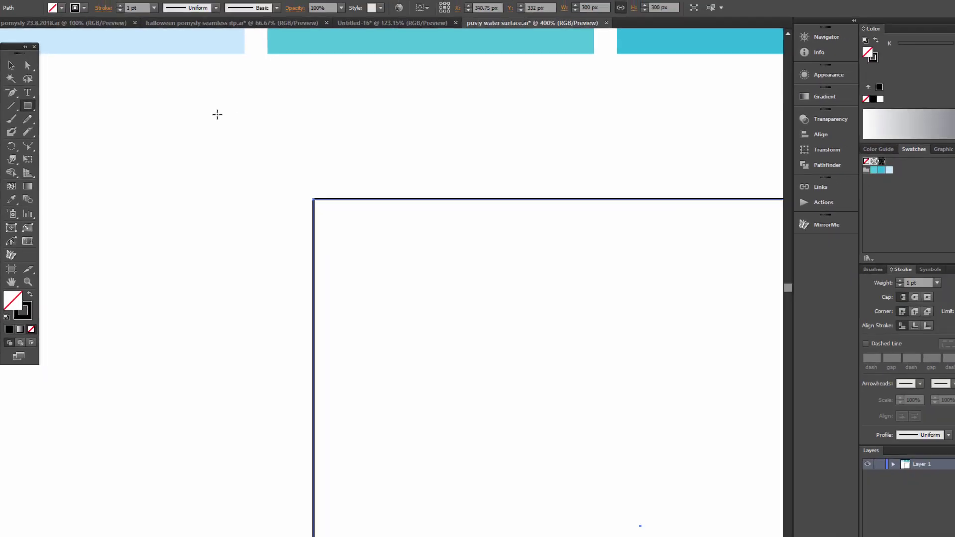
Step: Swap the new square's fill and stroke so it has a black fill and no outline
click(25, 277)
alt+click(452, 316)
alt+click(409, 315)
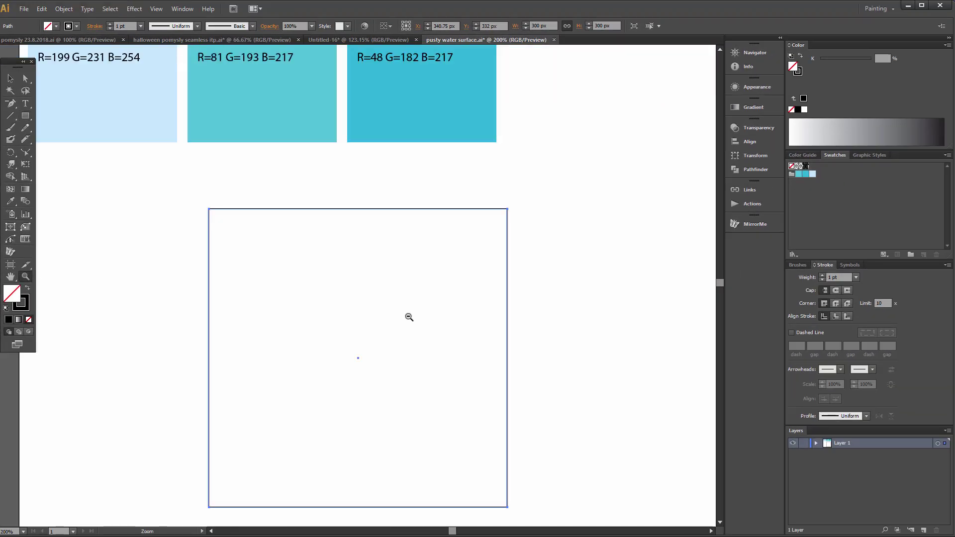
alt+click(339, 268)
click(8, 78)
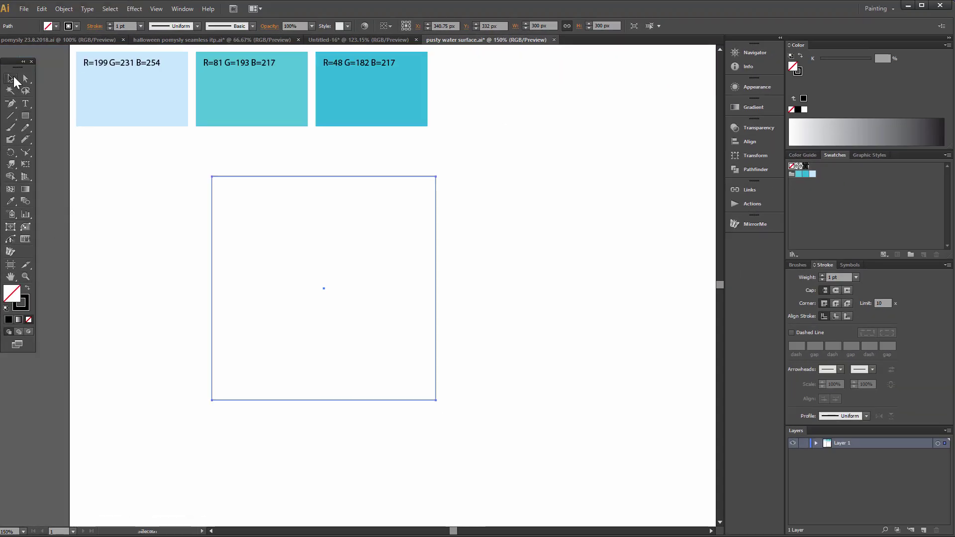
drag(174, 160, 260, 207)
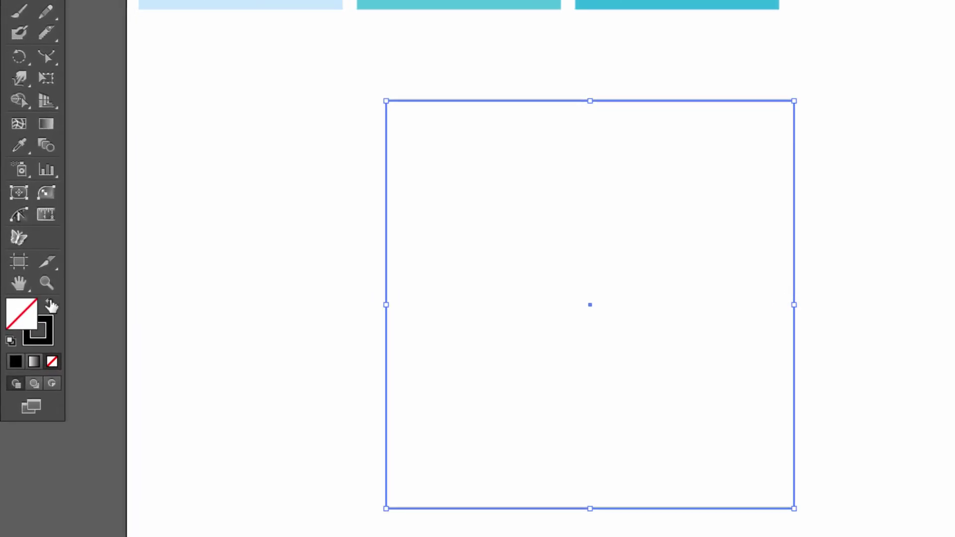
click(39, 295)
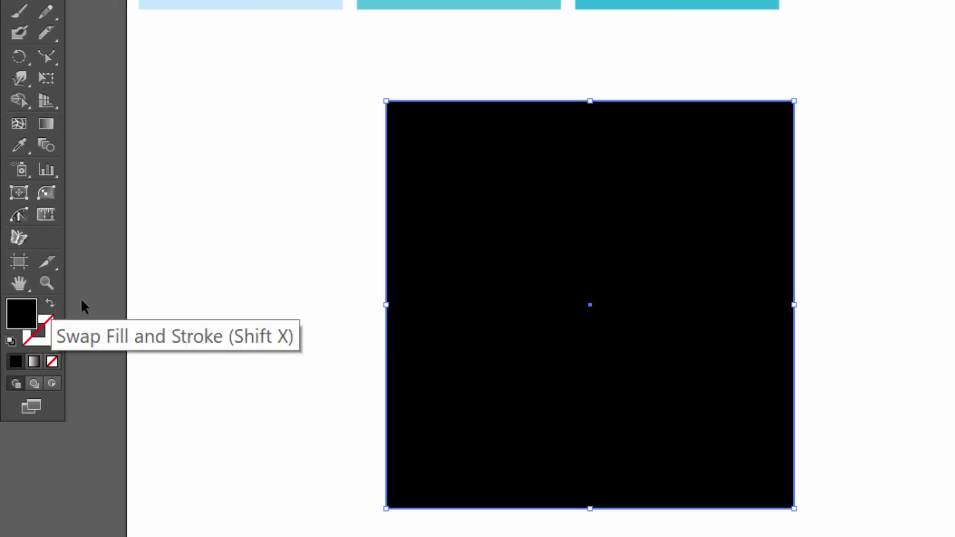
Step: Move the black square leftward beneath the coloured squares to free the space beside it, and deselect it
drag(600, 229, 428, 204)
click(812, 388)
drag(808, 405, 612, 395)
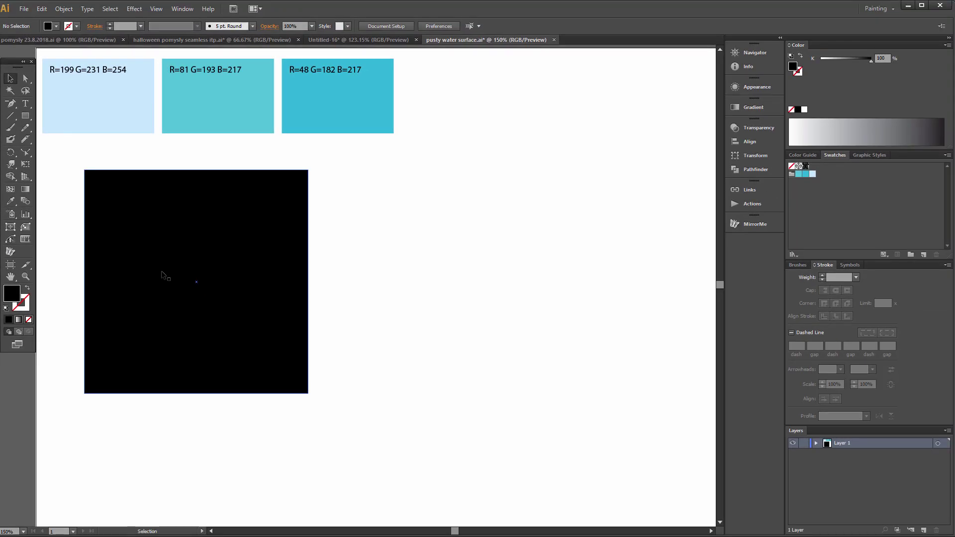
Step: Duplicate the black square twice to the side to make a spaced row of three squares
drag(157, 287, 404, 287)
drag(561, 282, 379, 289)
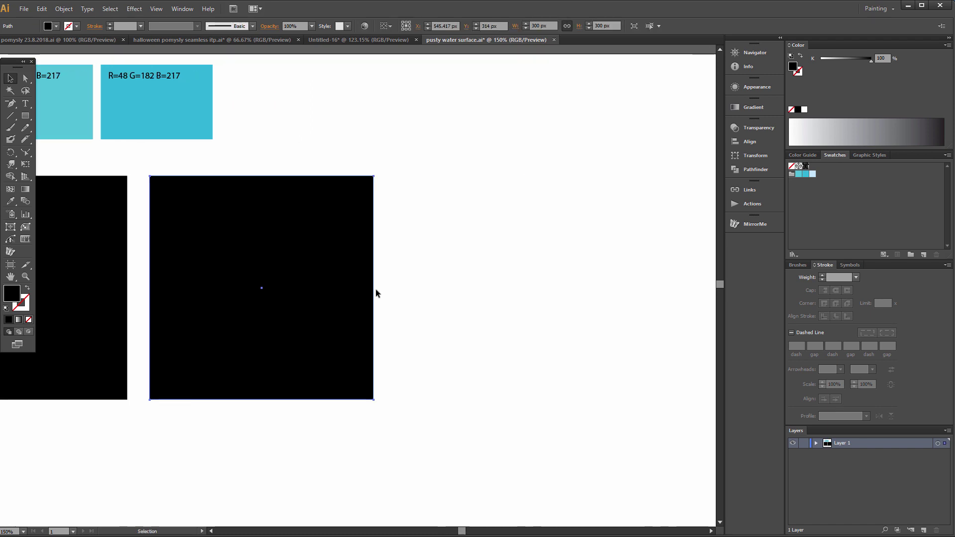
drag(293, 288, 509, 295)
drag(317, 302, 551, 292)
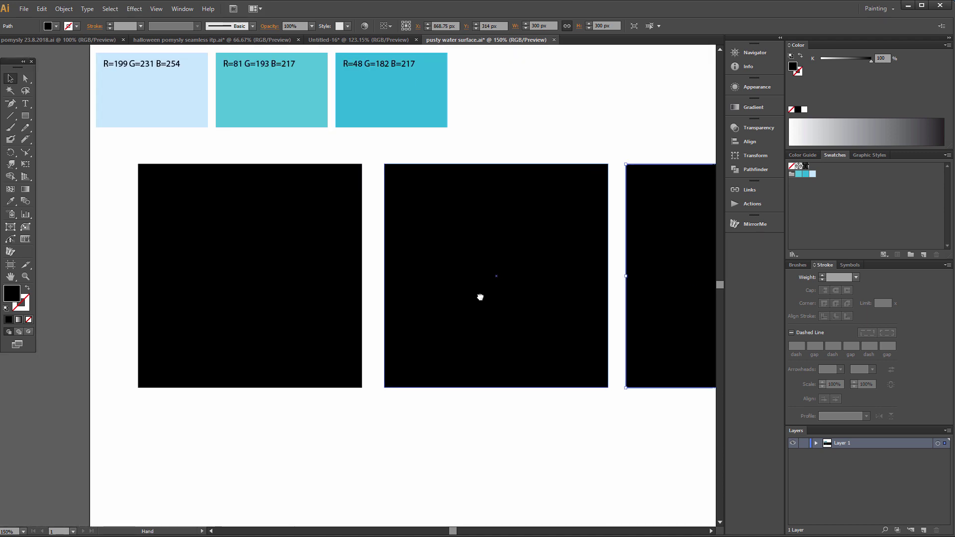
drag(480, 297, 452, 311)
Step: Fill the first black square in the row with the New Pattern swatch and deselect it
click(456, 159)
drag(338, 297, 309, 277)
click(242, 252)
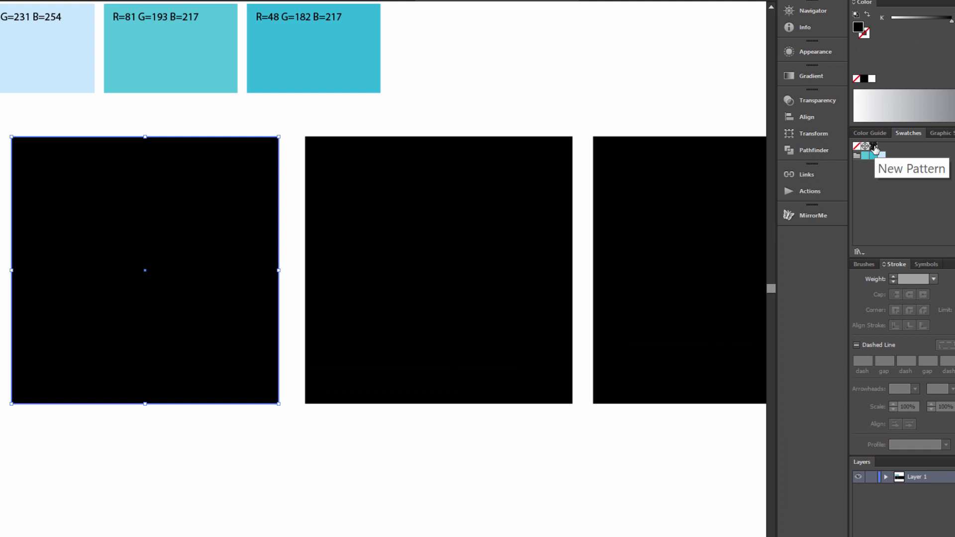
click(874, 147)
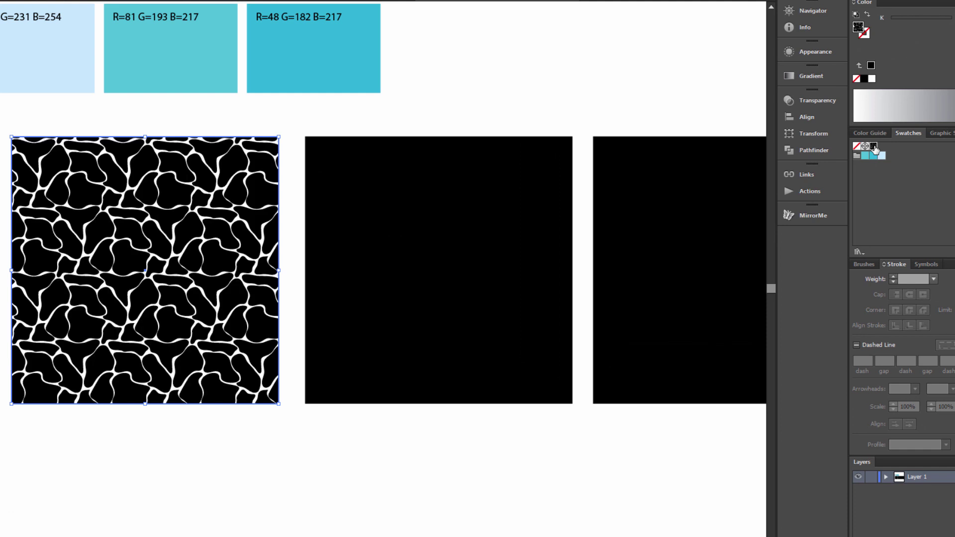
click(196, 441)
drag(230, 468, 308, 443)
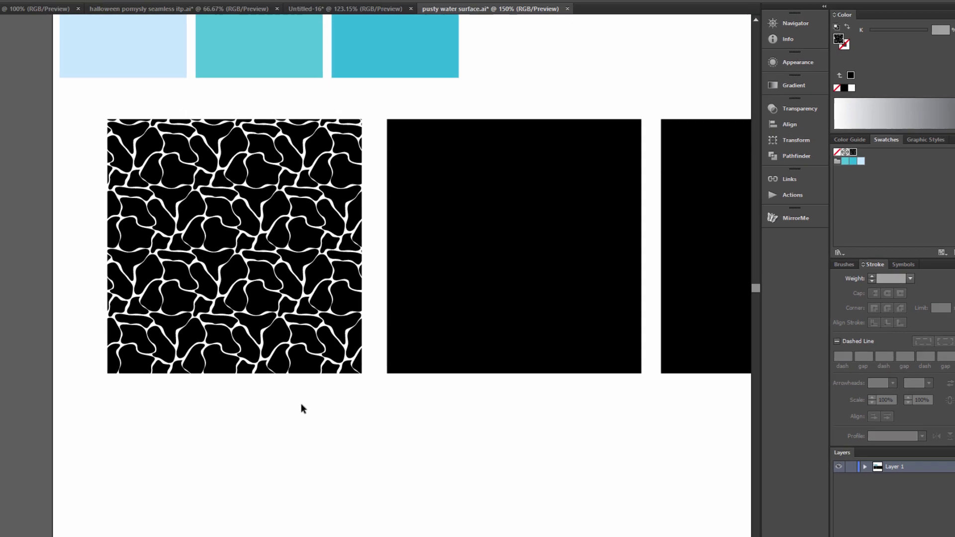
Step: Expand the fill of the patterned square into editable shapes
click(185, 218)
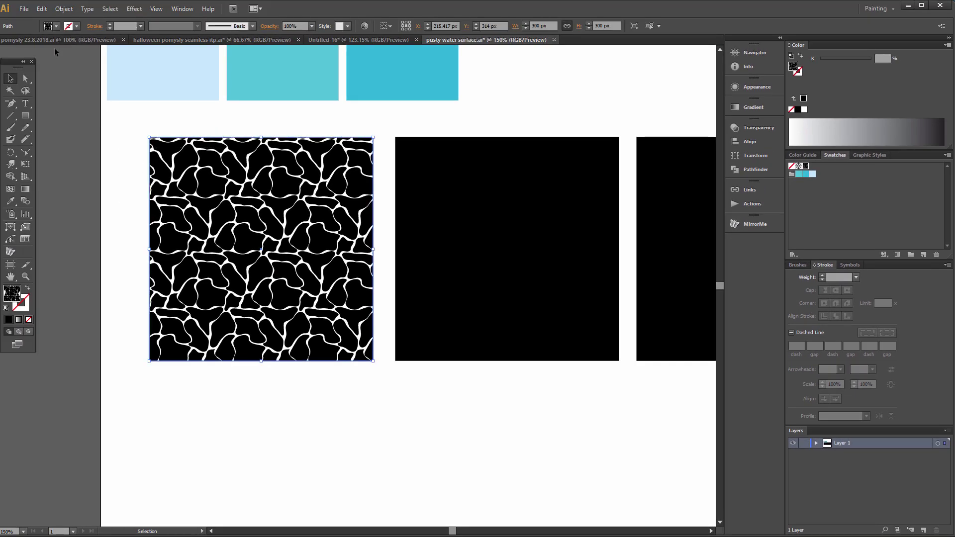
click(59, 9)
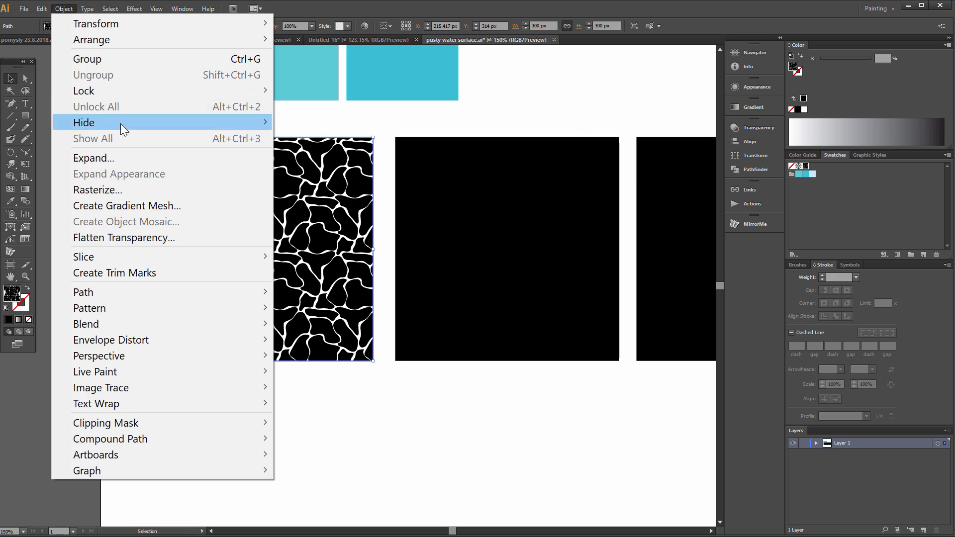
click(97, 156)
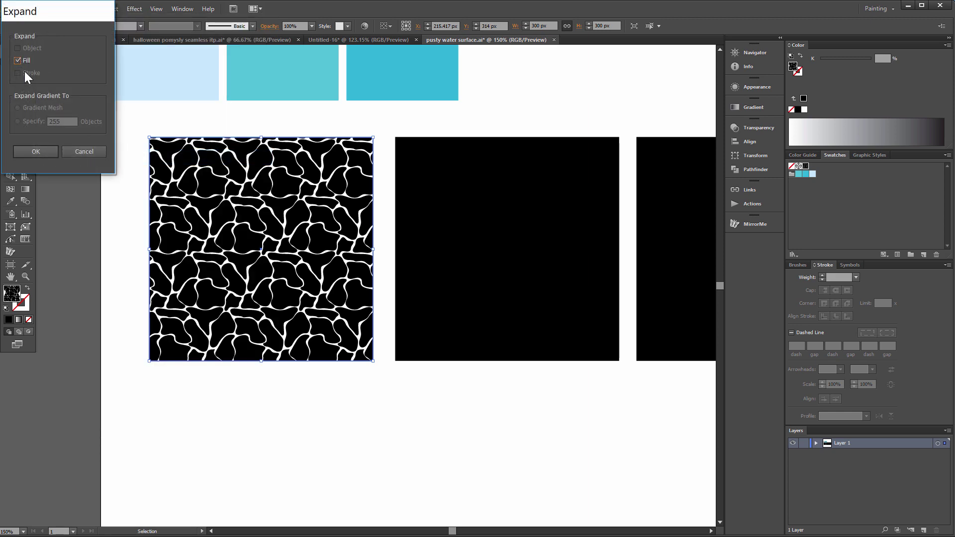
click(37, 151)
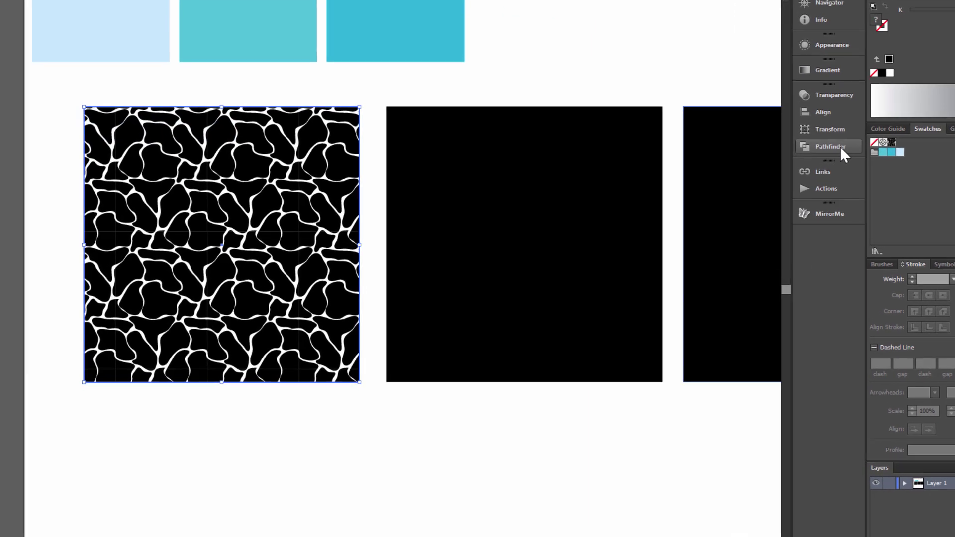
Step: Crop the expanded pattern to its square with Pathfinder and unite the remaining black shapes
click(840, 146)
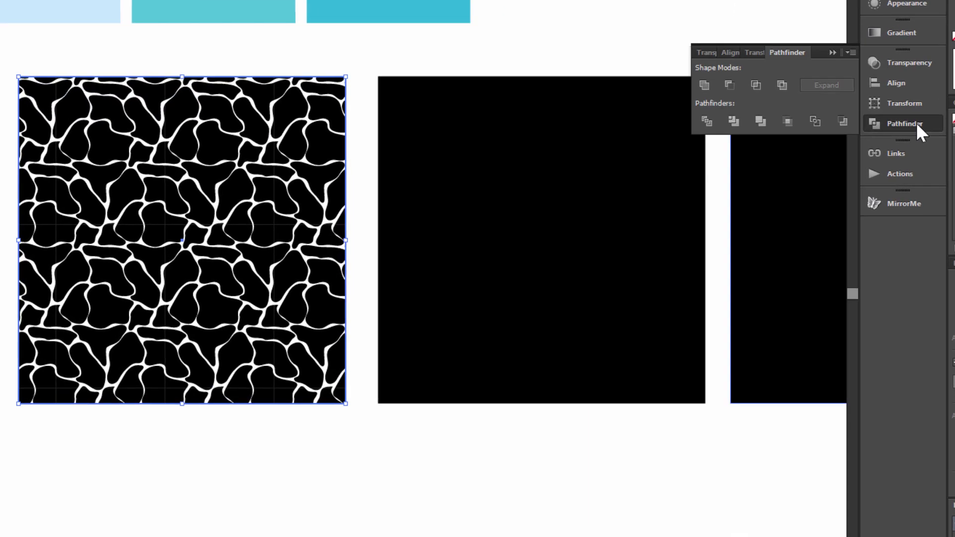
click(787, 121)
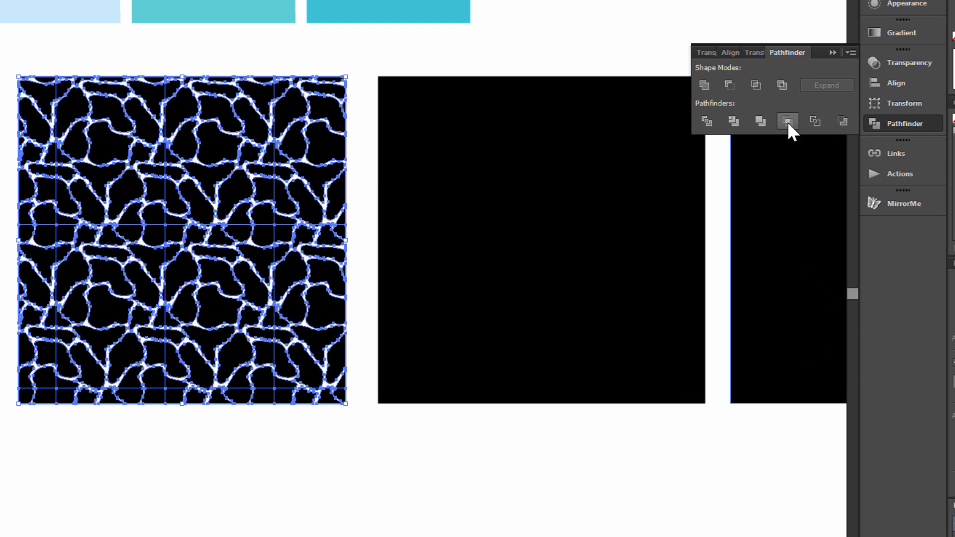
click(704, 85)
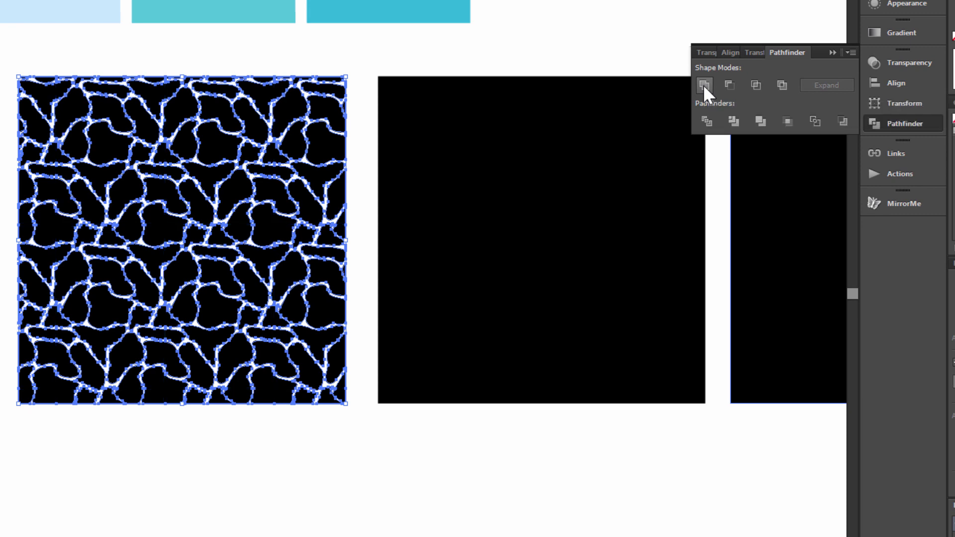
click(521, 57)
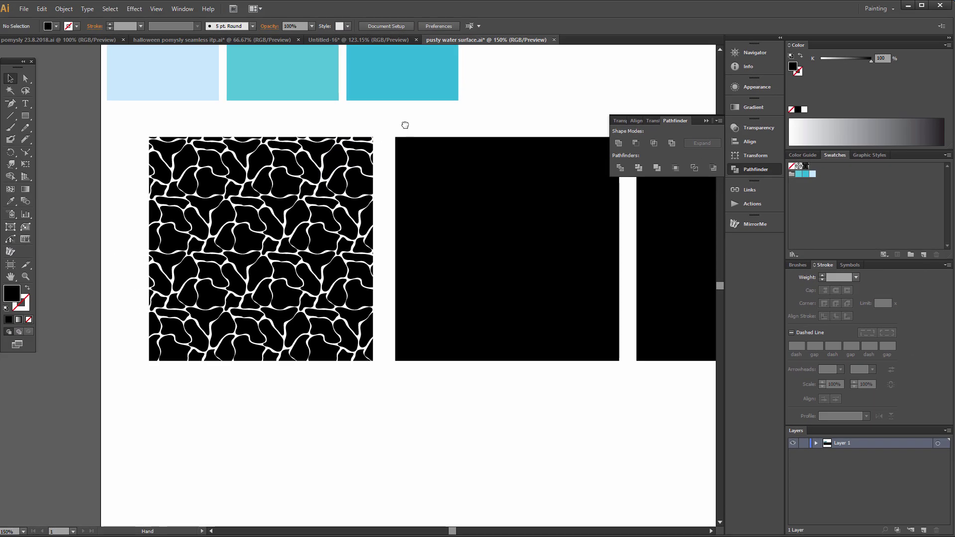
drag(391, 75, 273, 55)
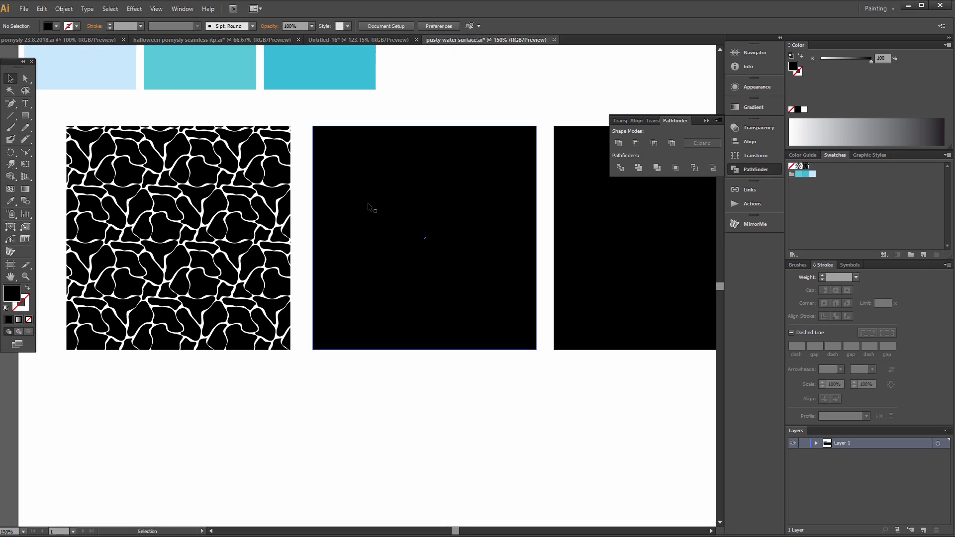
Step: Align the patterned shapes and the middle black square on their horizontal and vertical centres, and deselect them
drag(254, 113, 362, 173)
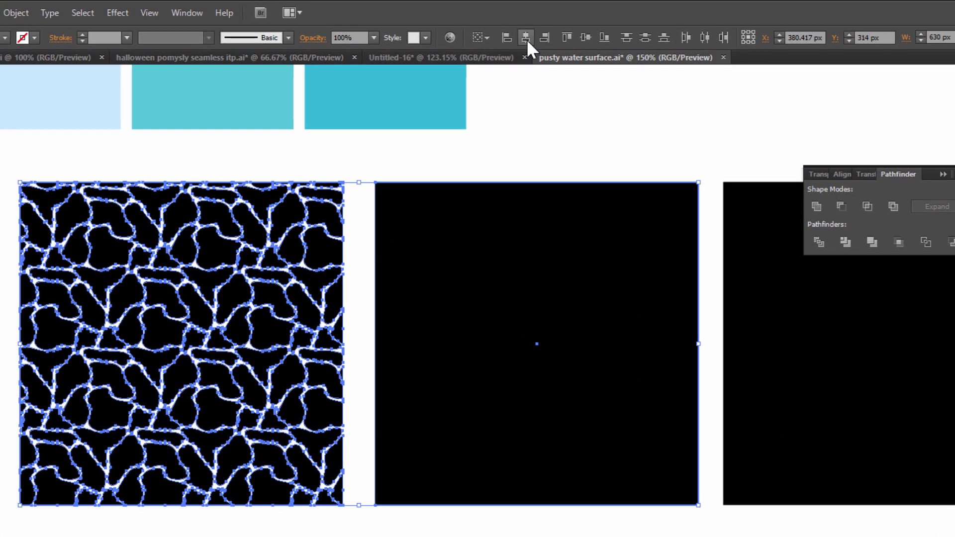
click(527, 40)
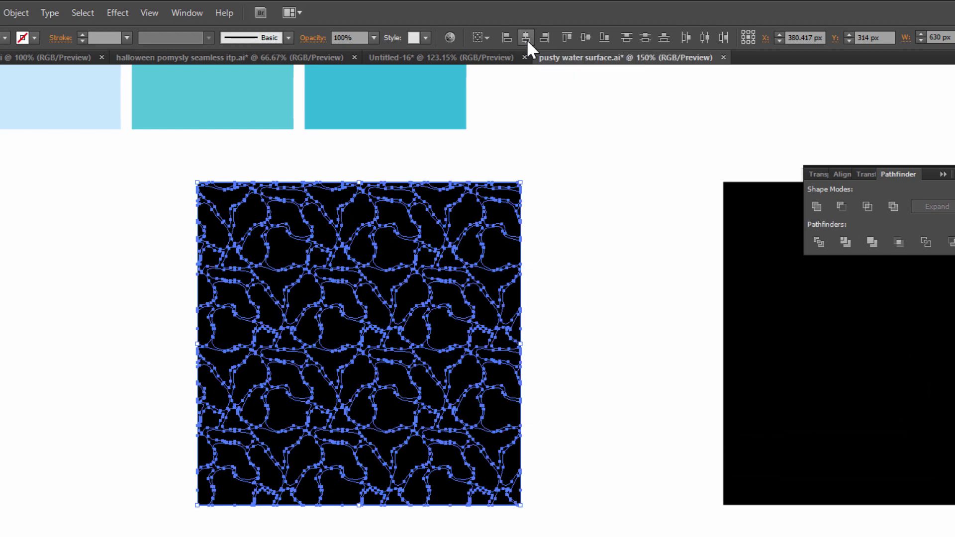
click(587, 38)
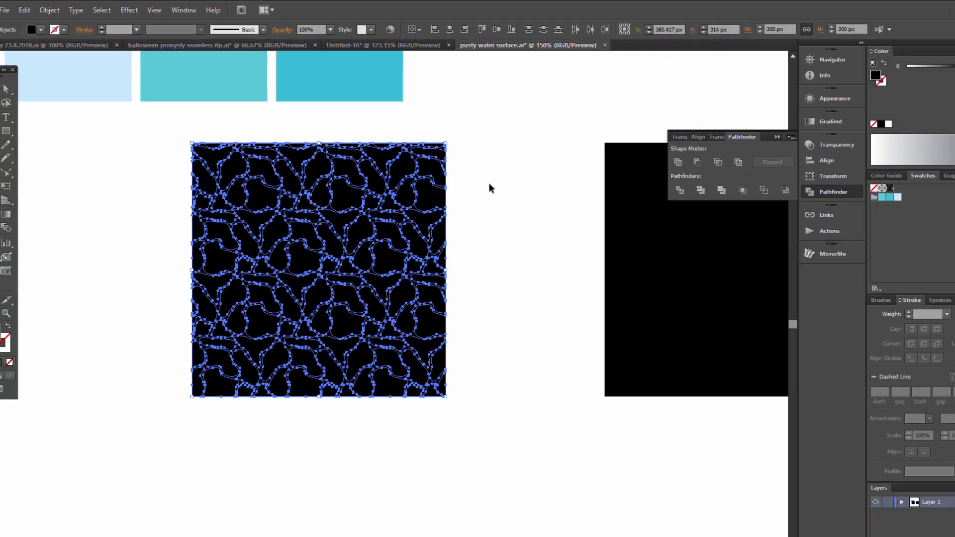
click(575, 240)
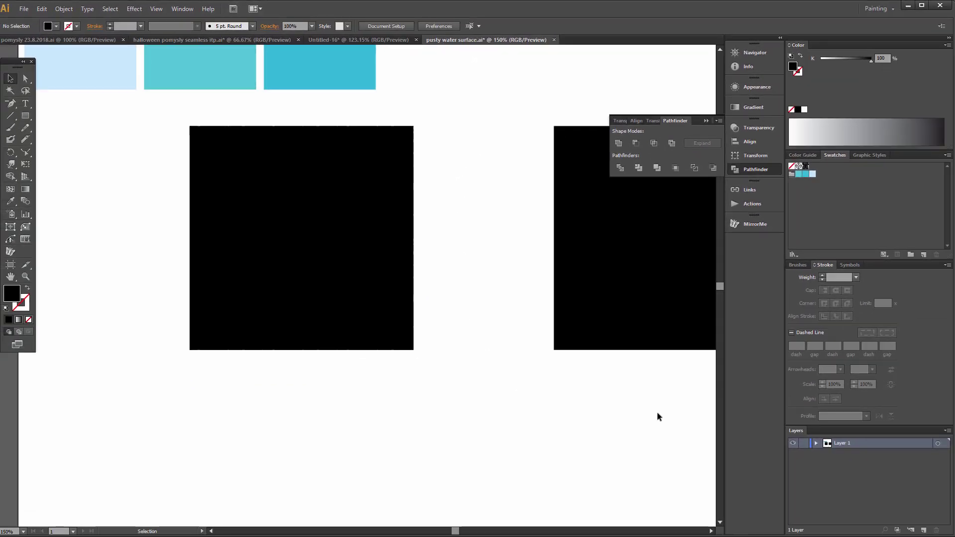
Step: Expand Layer 1's contents and apply Minus Back to the stacked pattern and square to leave only the wavy lines
click(816, 443)
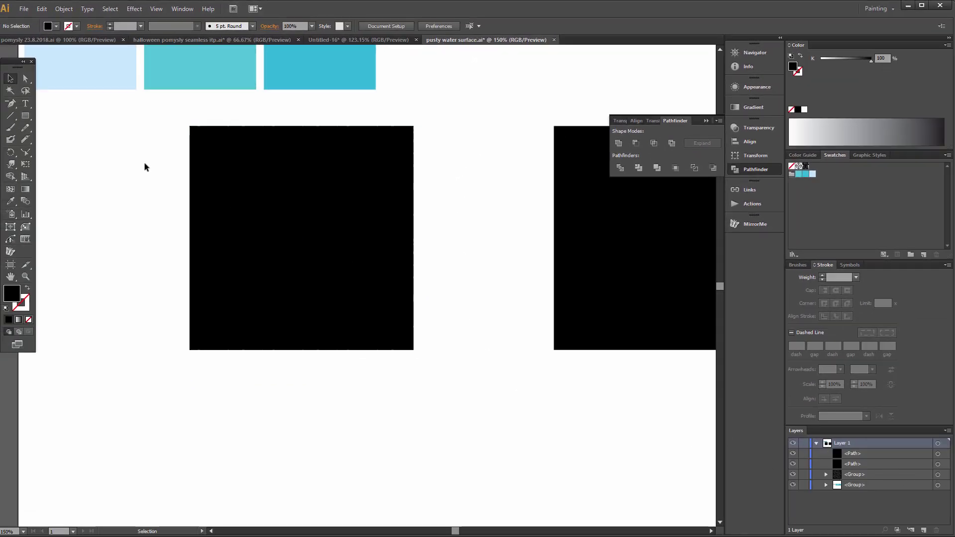
drag(139, 125, 371, 238)
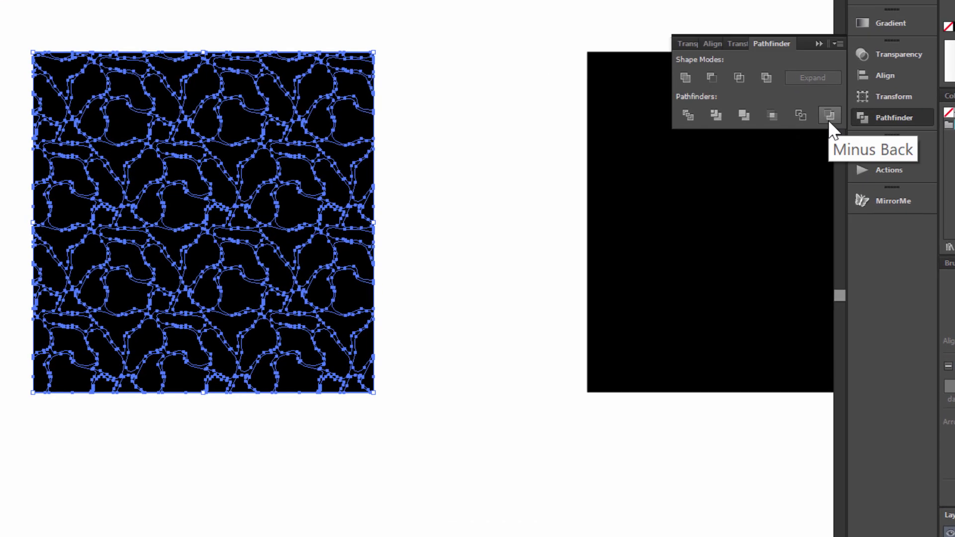
click(712, 171)
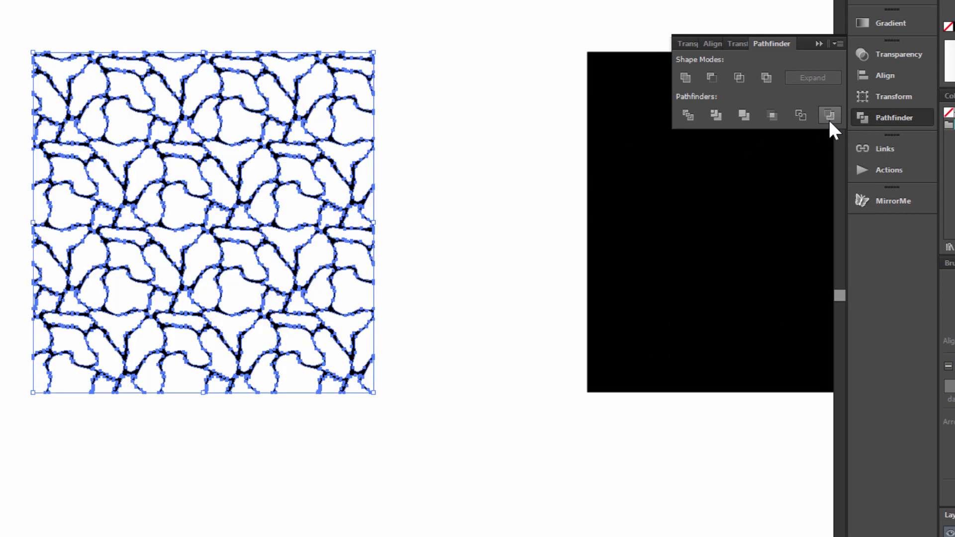
click(72, 510)
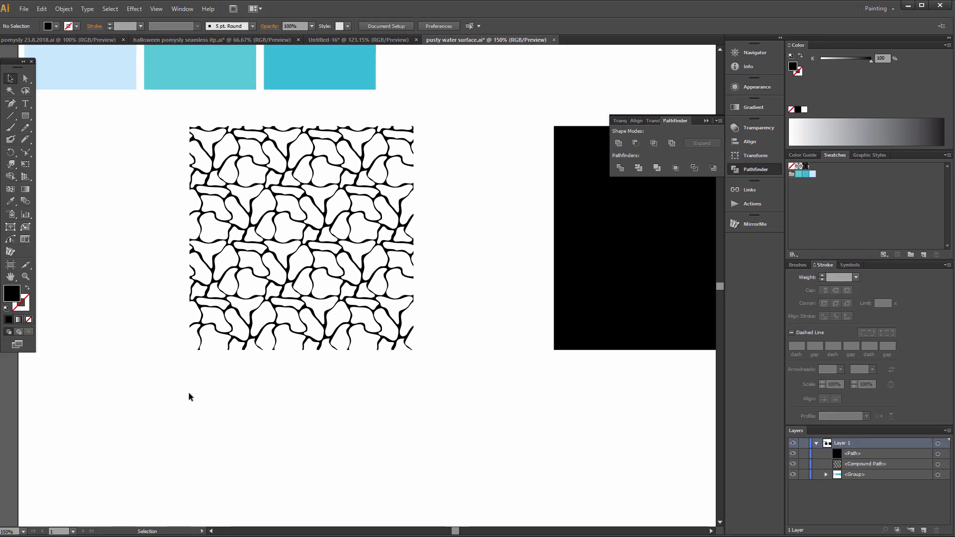
Step: Duplicate the wavy line network to the blank area below the original and deselect it
drag(129, 150, 393, 273)
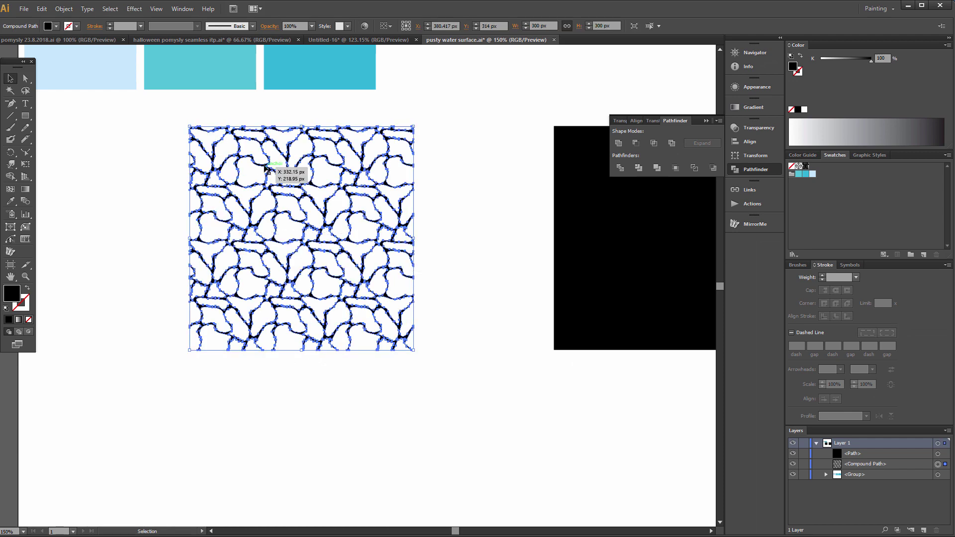
drag(265, 167, 396, 400)
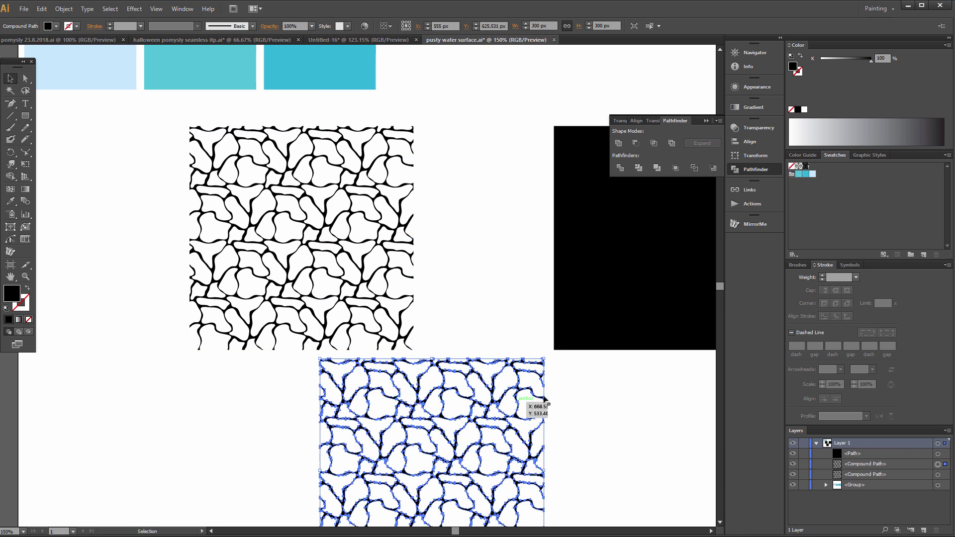
click(578, 411)
Step: Arrange the two line networks and the black square in a row beneath the coloured squares, with the black square last
scroll(577, 410, down, 4)
drag(449, 196, 516, 305)
drag(360, 261, 157, 260)
drag(392, 458, 296, 215)
mouse_move(666, 236)
mouse_down()
mouse_move(604, 215)
mouse_move(574, 225)
mouse_move(659, 226)
mouse_up()
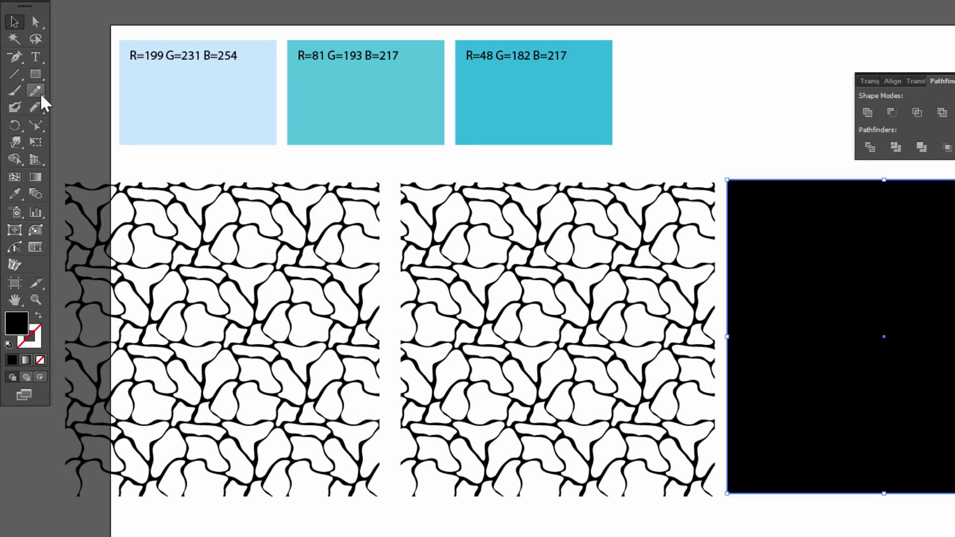
Step: Using the Eyedropper, colour the black square R=48 G=182 B=217 and the neighbouring line network R=81 G=193 B=217
click(14, 193)
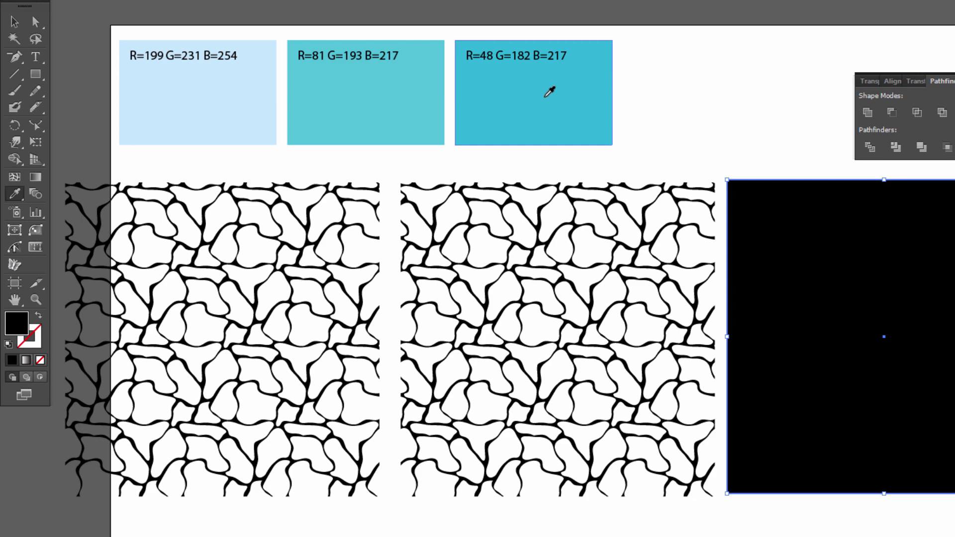
click(541, 99)
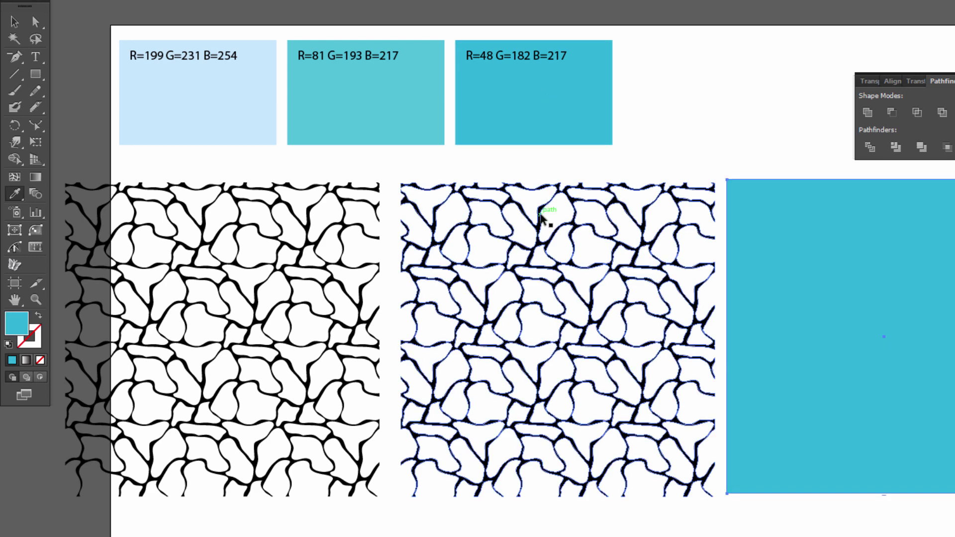
ctrl+click(542, 215)
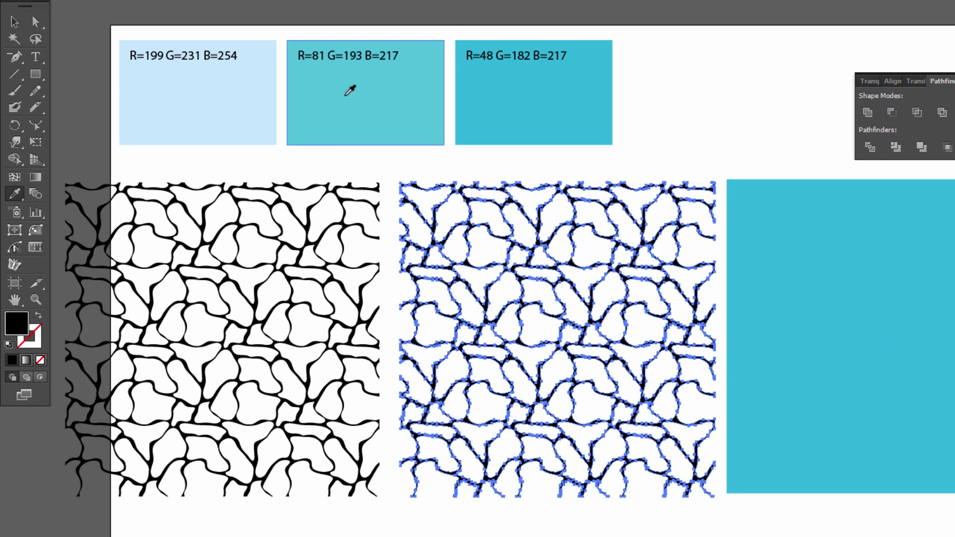
click(347, 88)
Step: Colour the remaining black line network with the sampled R=199 G=231 B=254 light blue and deselect it
ctrl+click(330, 233)
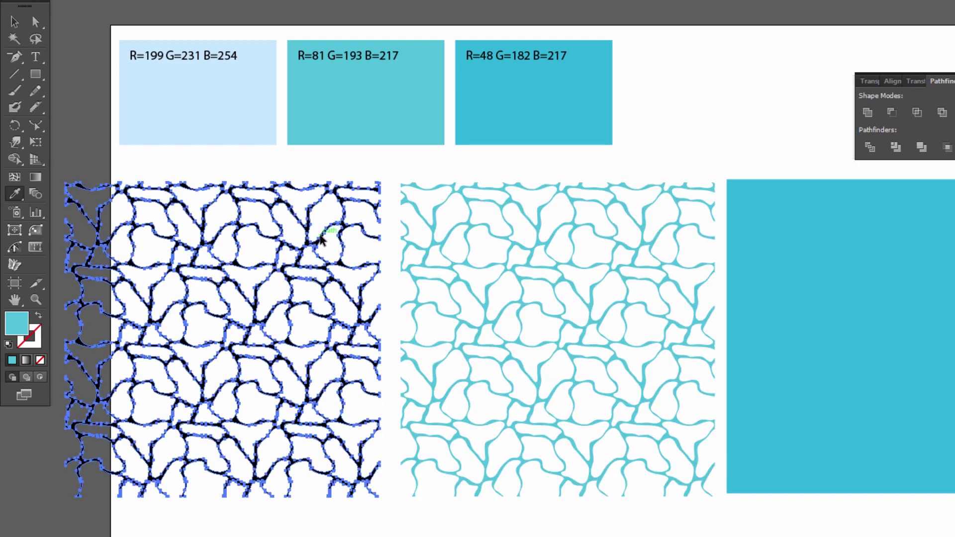
click(206, 94)
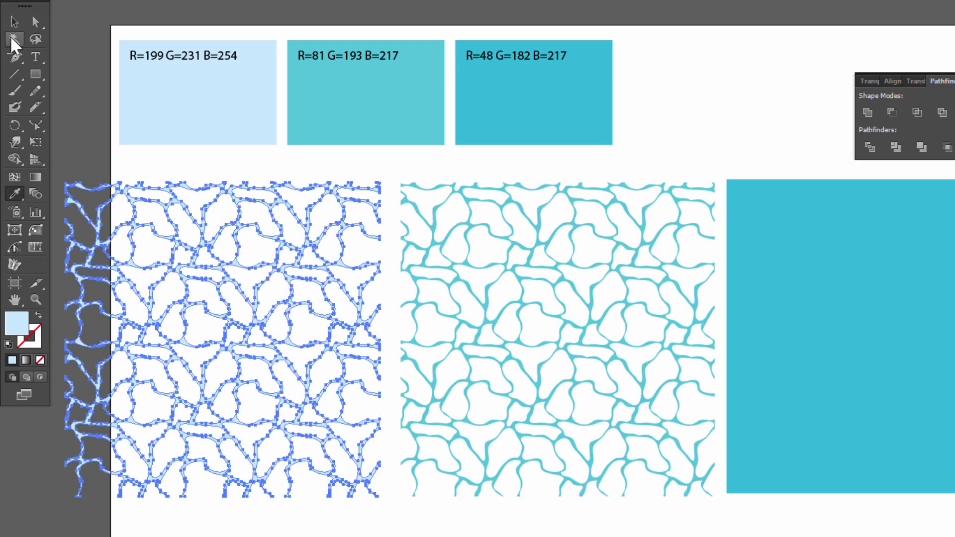
click(36, 22)
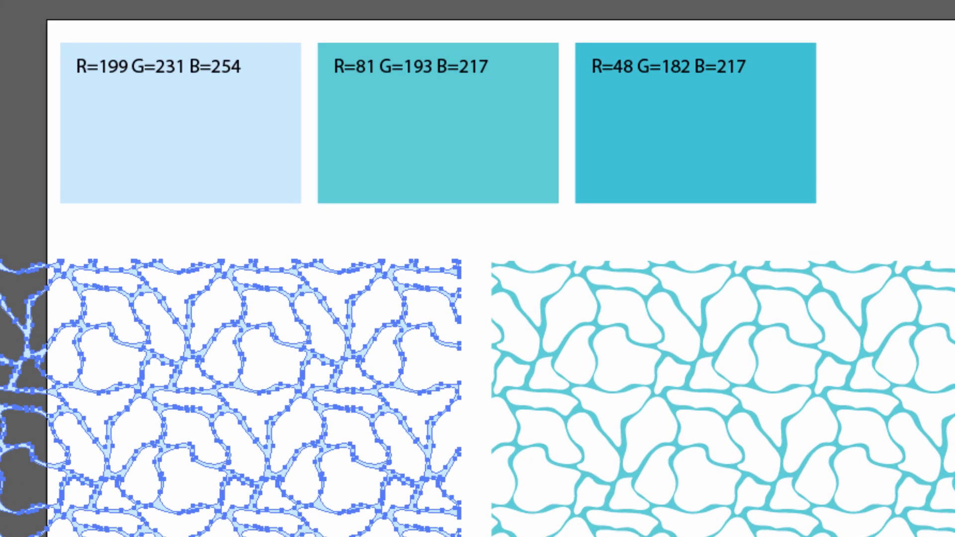
key(ctrl+shift+a)
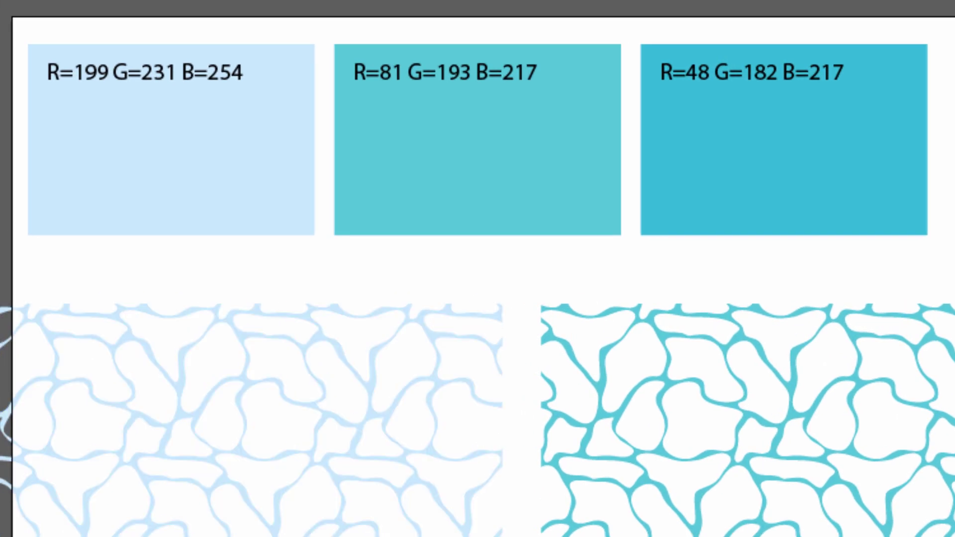
Step: Rotate the teal line network 90 degrees clockwise and deselect it
click(693, 395)
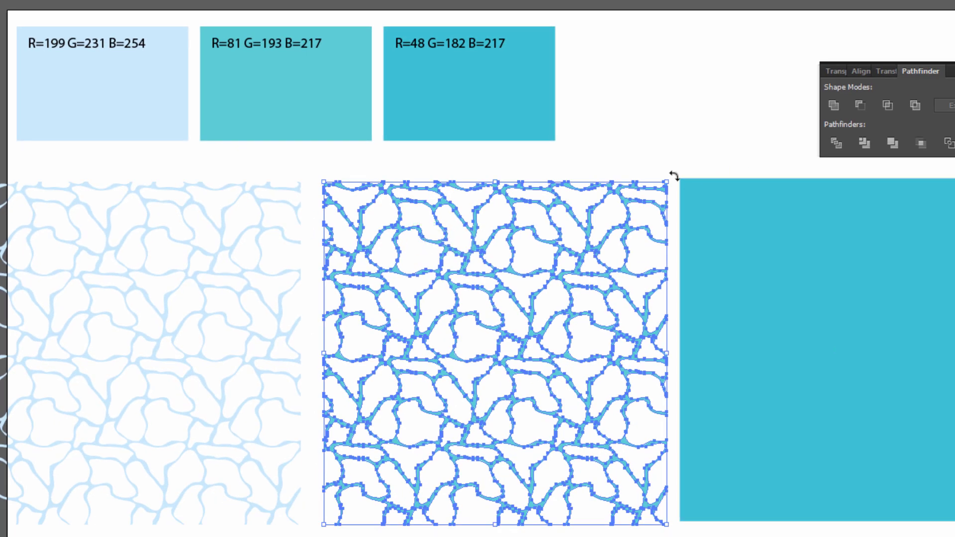
drag(674, 176, 640, 457)
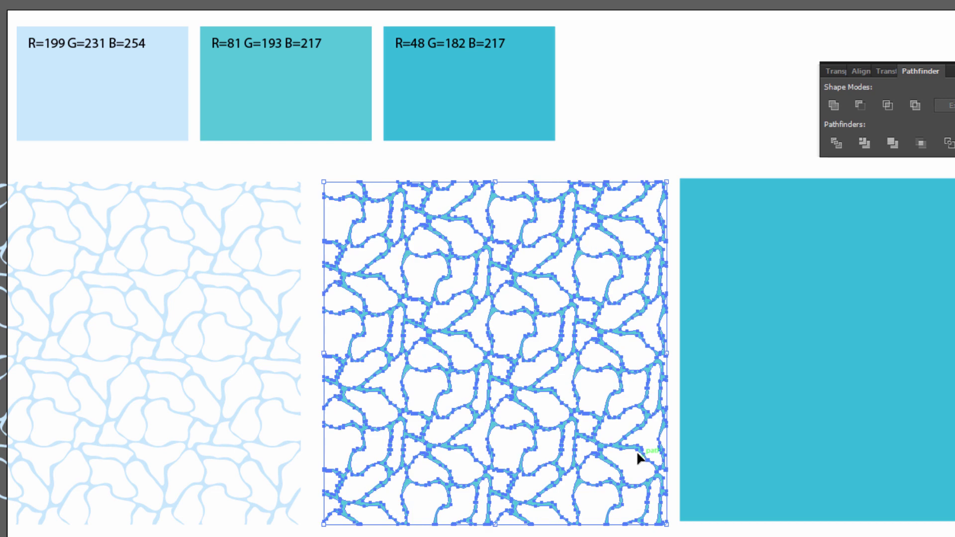
click(468, 172)
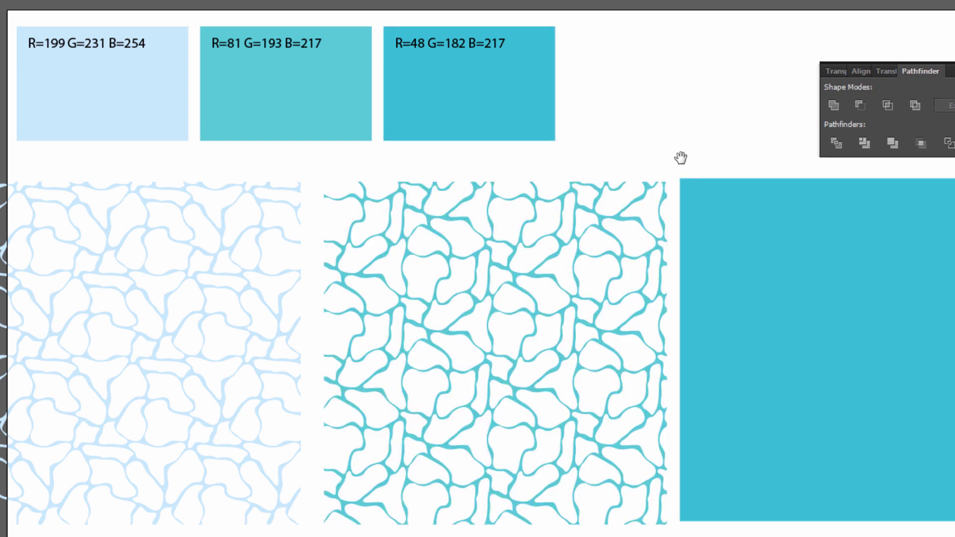
Step: Send the blue 300 px square to the back of the stacking order and deselect it
drag(680, 156, 649, 153)
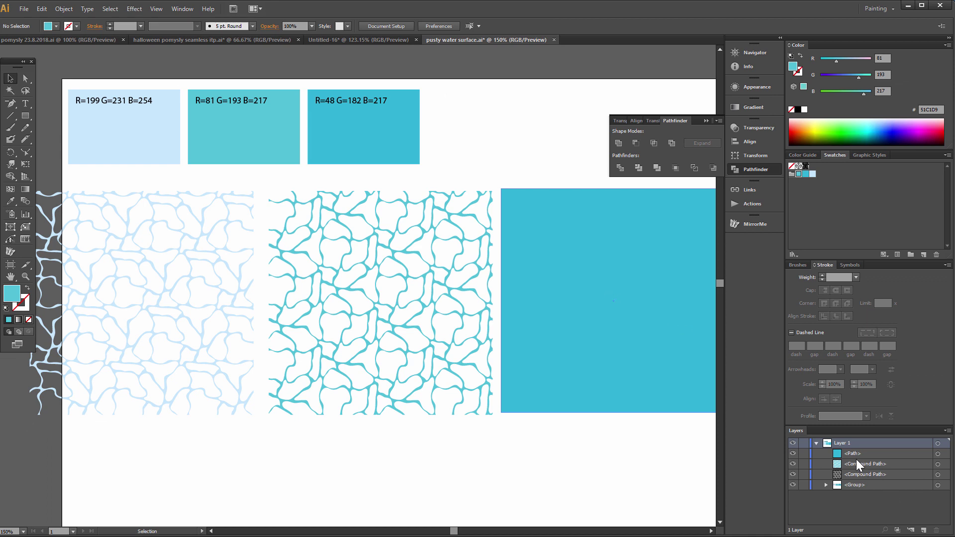
click(937, 454)
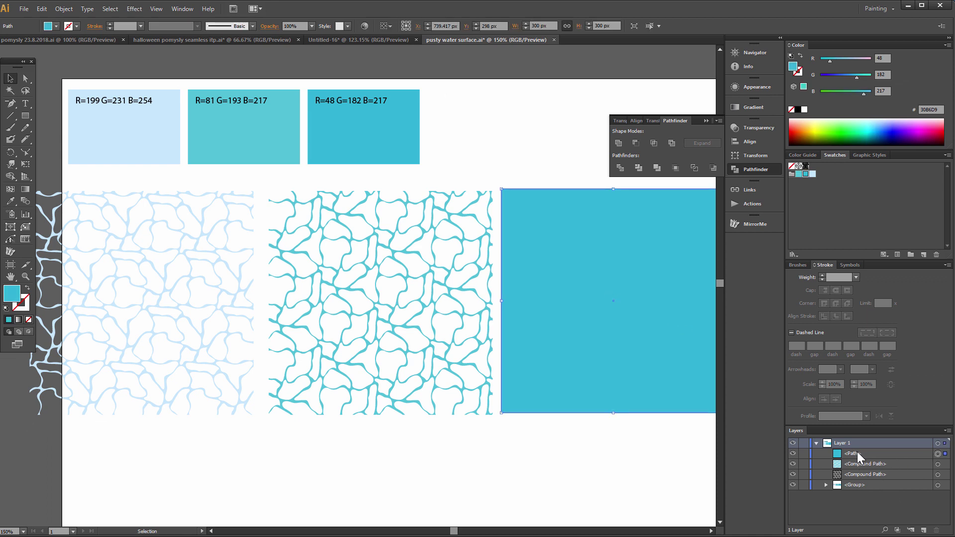
right_click(606, 301)
mouse_move(656, 273)
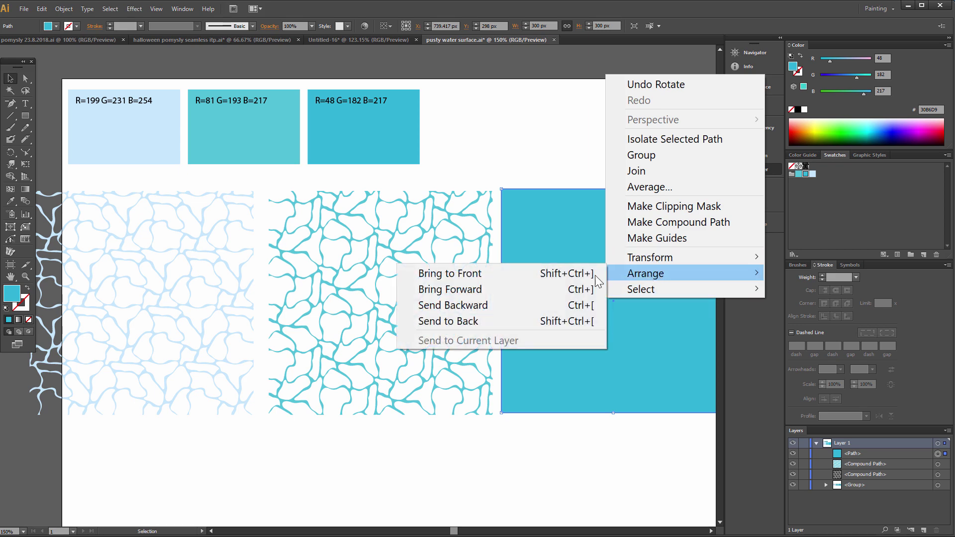
click(421, 320)
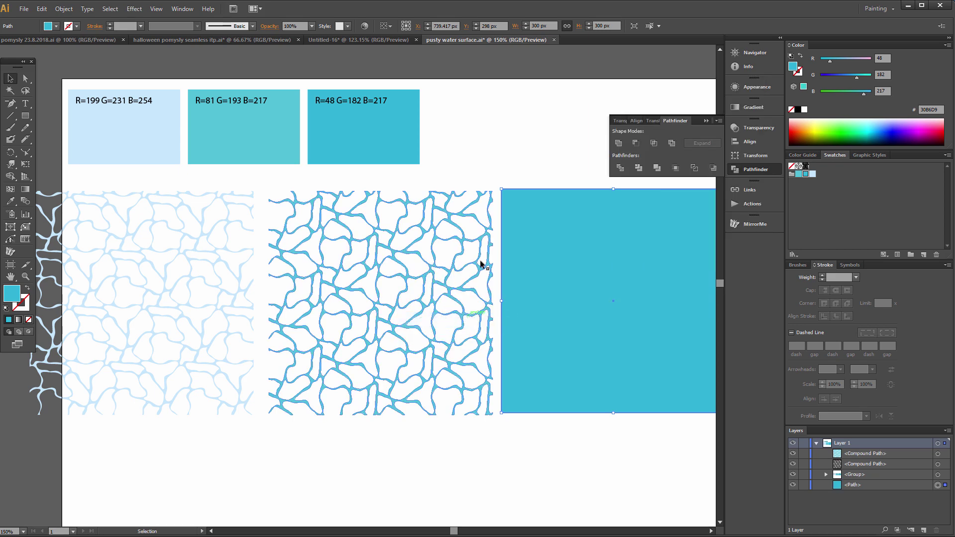
click(506, 159)
Step: Centre both line networks and the blue square on each other horizontally and vertically, and deselect them
drag(202, 177, 613, 268)
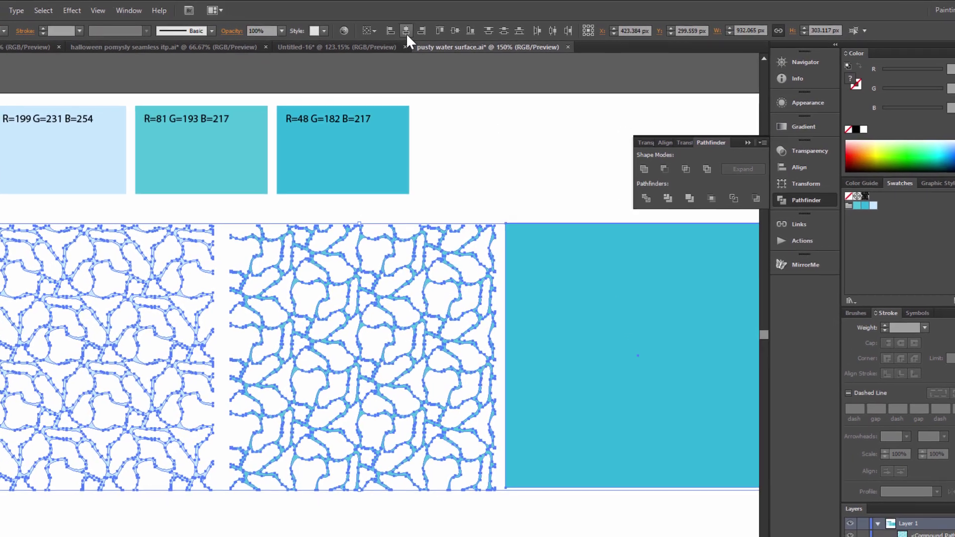
click(406, 33)
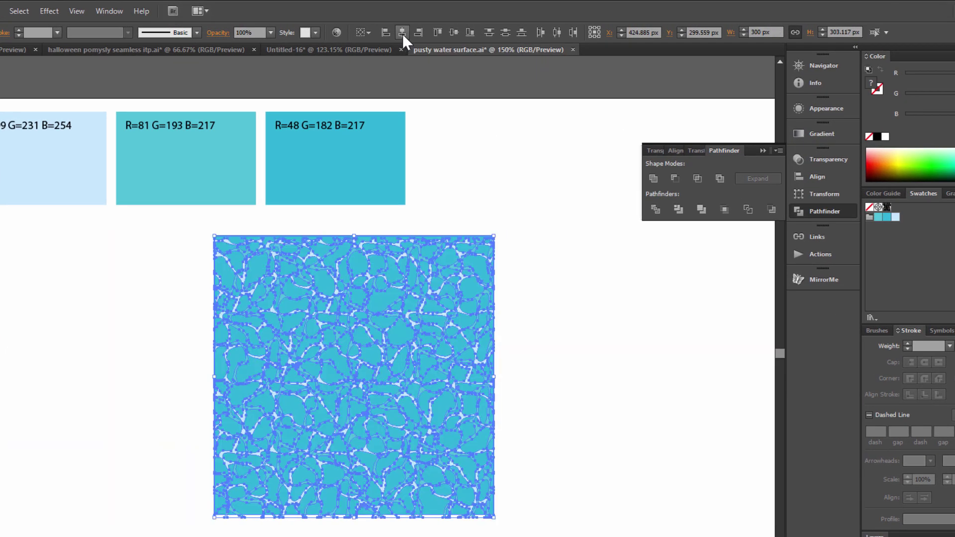
click(454, 35)
click(570, 334)
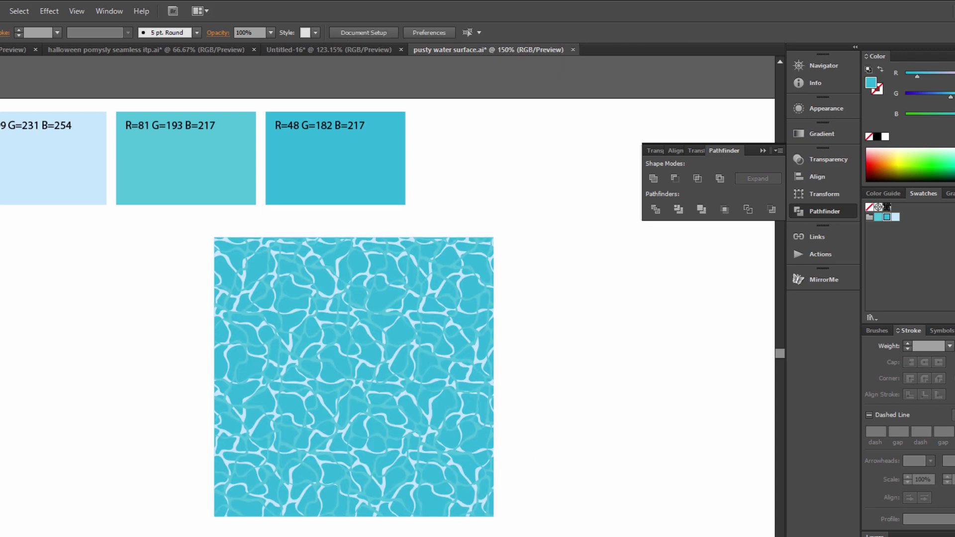
Step: Bring the light blue line network to the front so it lies above the teal network
drag(256, 227, 440, 450)
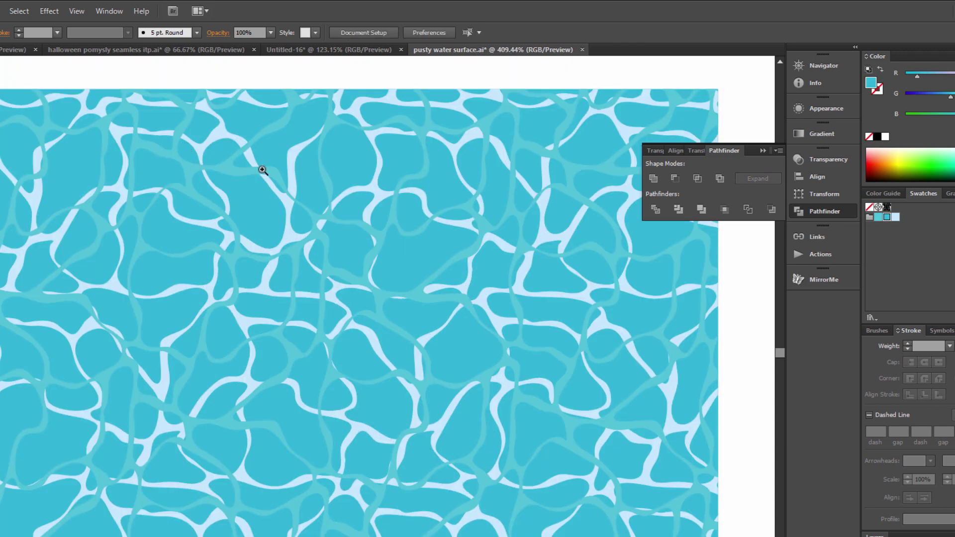
drag(179, 116, 391, 322)
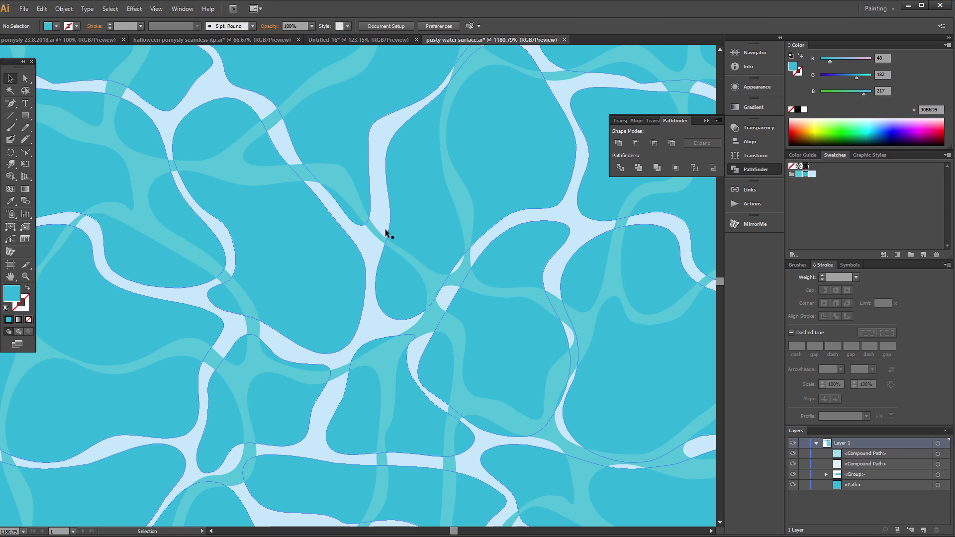
click(382, 143)
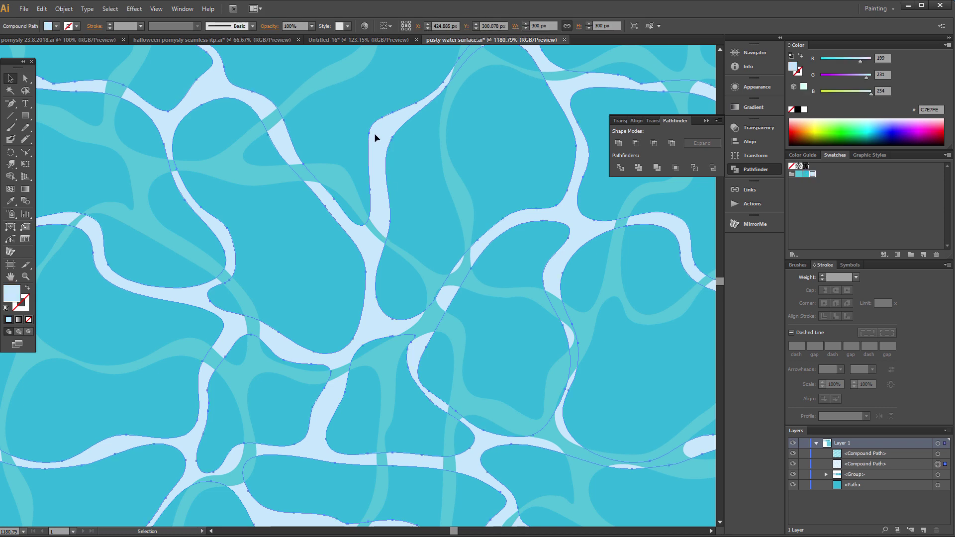
right_click(381, 133)
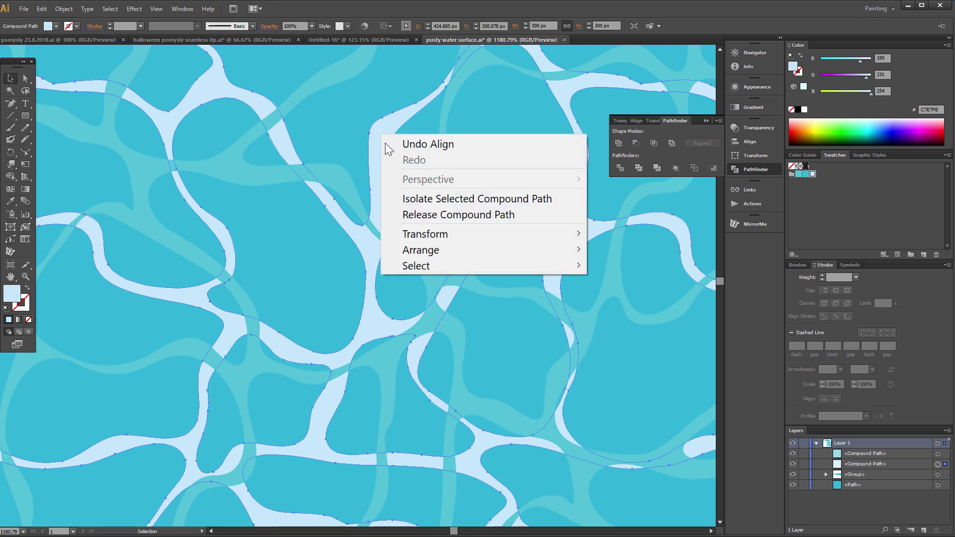
mouse_move(444, 249)
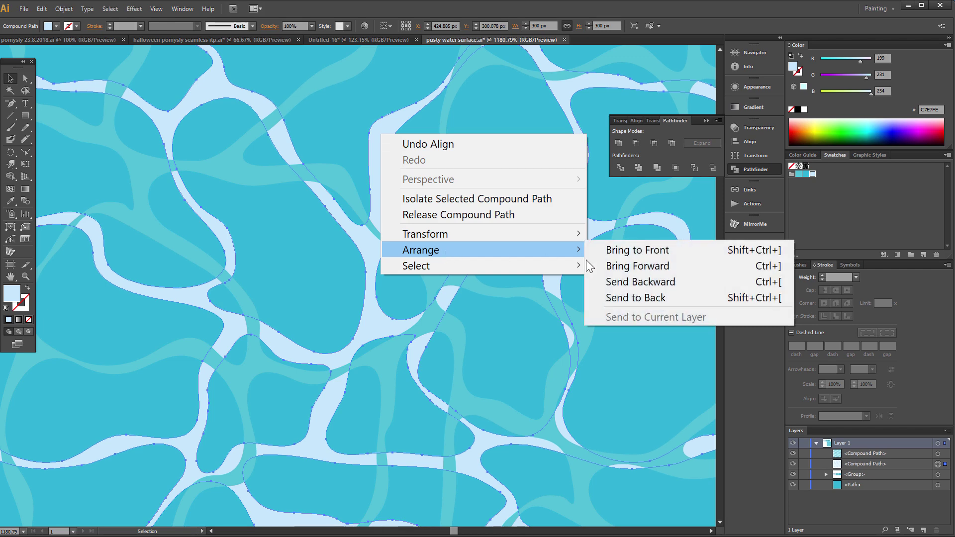
click(653, 251)
click(521, 171)
Step: Hide the floating Pathfinder panel and select both line networks together with the blue square
click(25, 276)
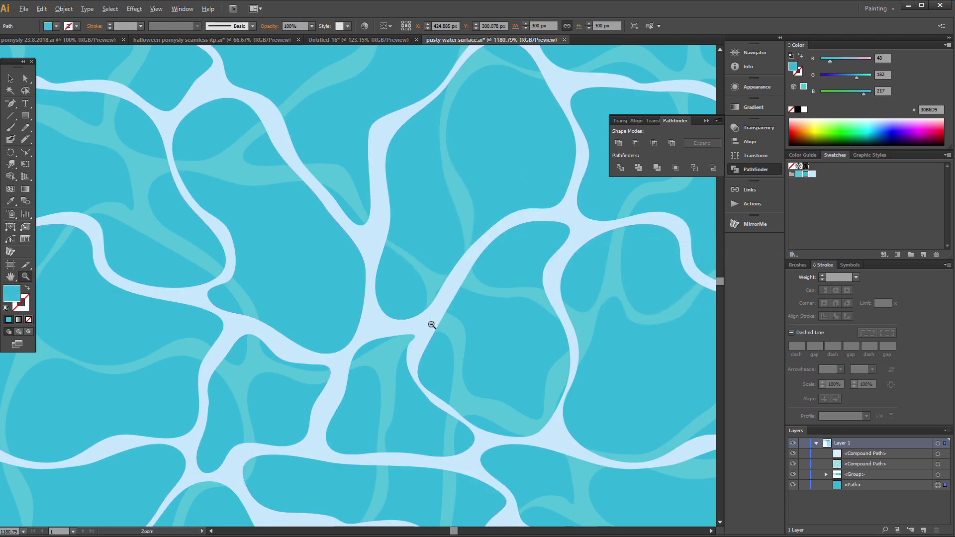
alt+click(430, 326)
alt+click(429, 326)
alt+click(429, 325)
alt+click(429, 328)
drag(405, 332, 526, 258)
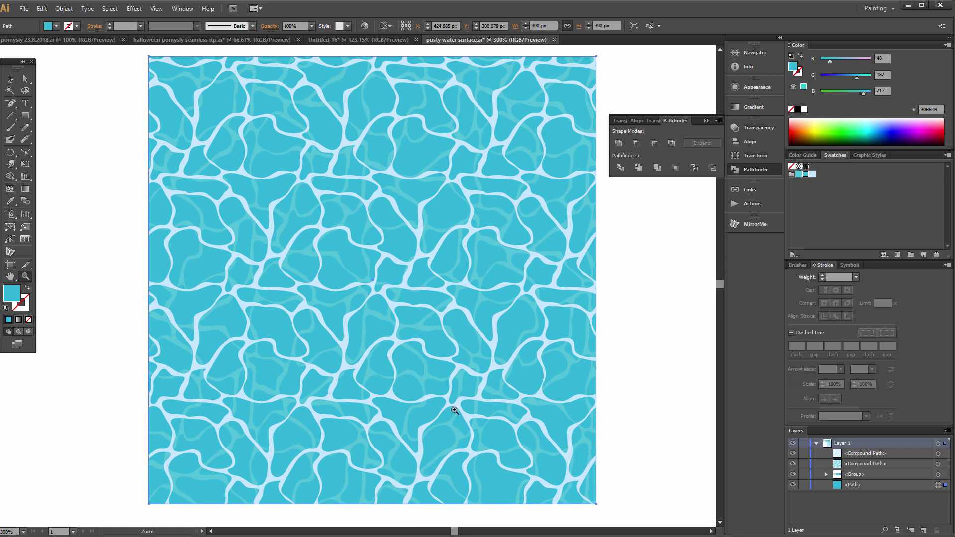
click(705, 121)
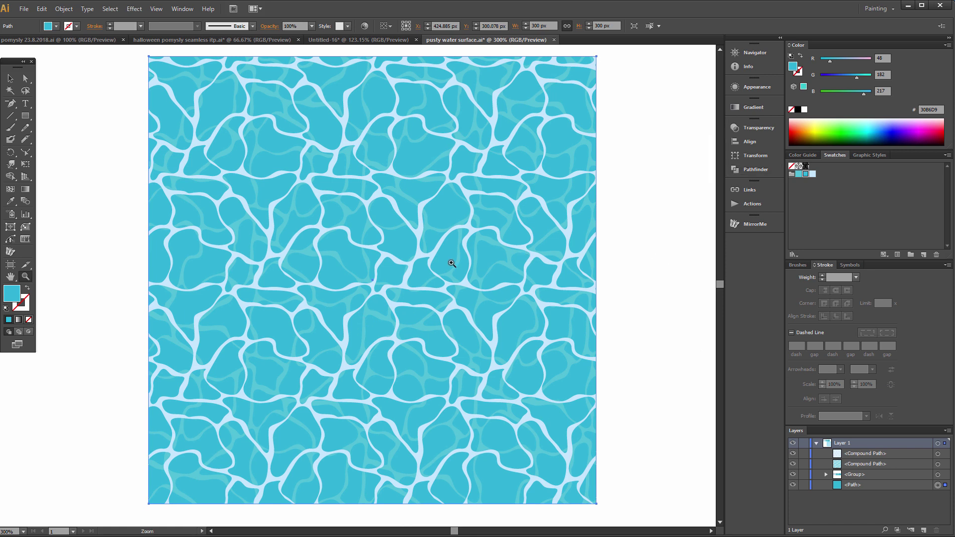
drag(102, 83, 544, 326)
right_click(337, 257)
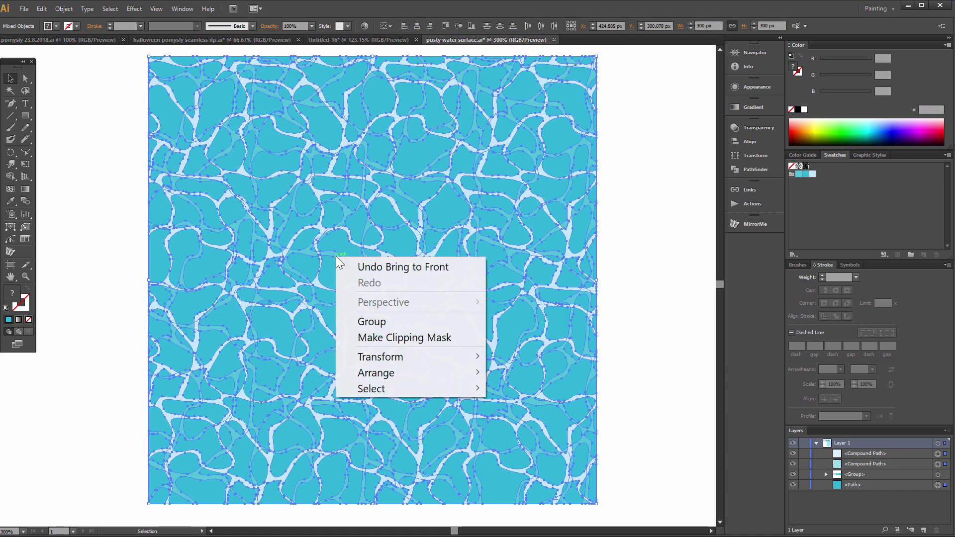